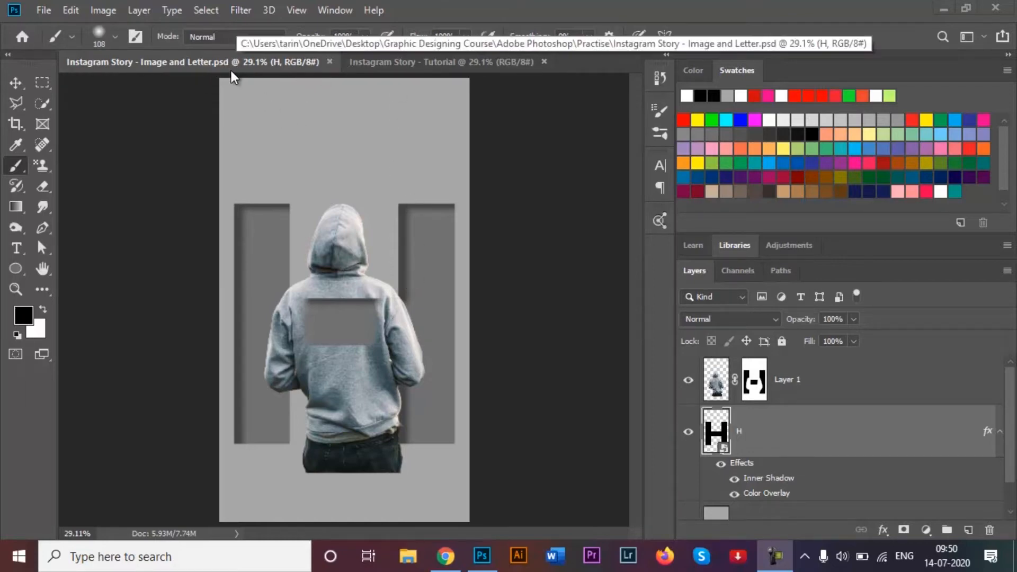
Start placing an embedded image in the Instagram Story - Tutorial document and browse to the "Reference images - Adobe Photoshop" folder
left_click(381, 56)
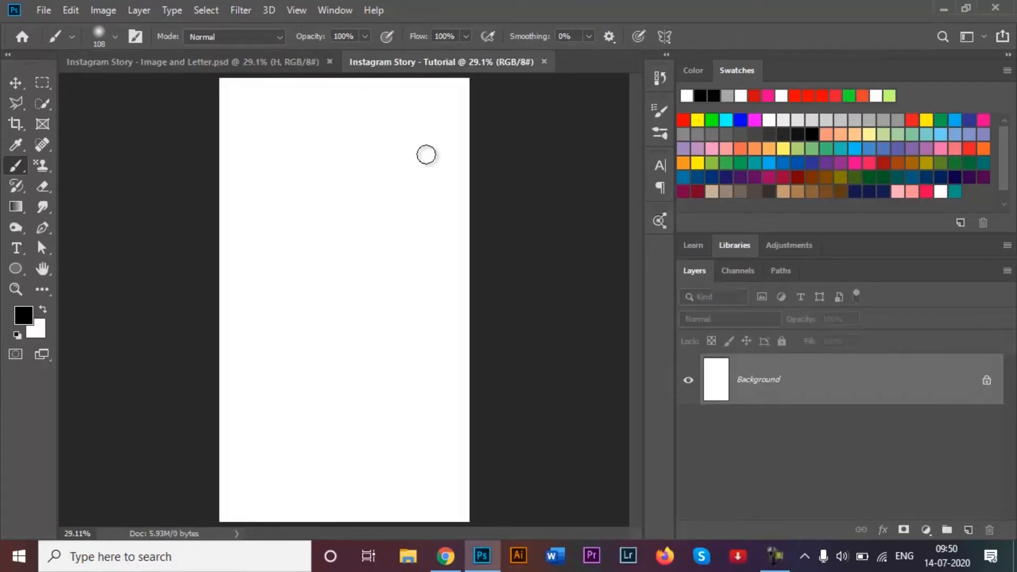
left_click(15, 82)
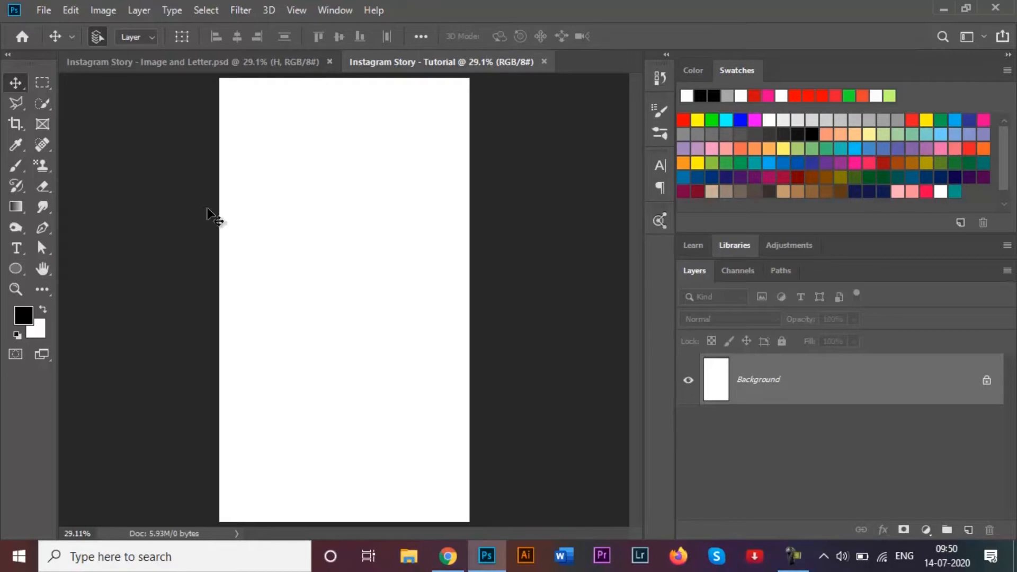
left_click(44, 10)
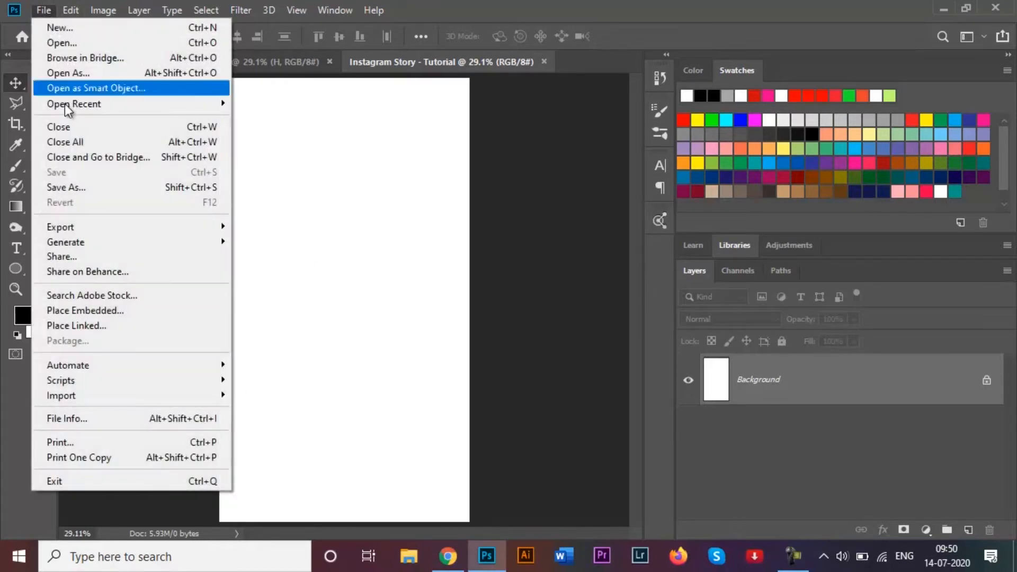
left_click(100, 311)
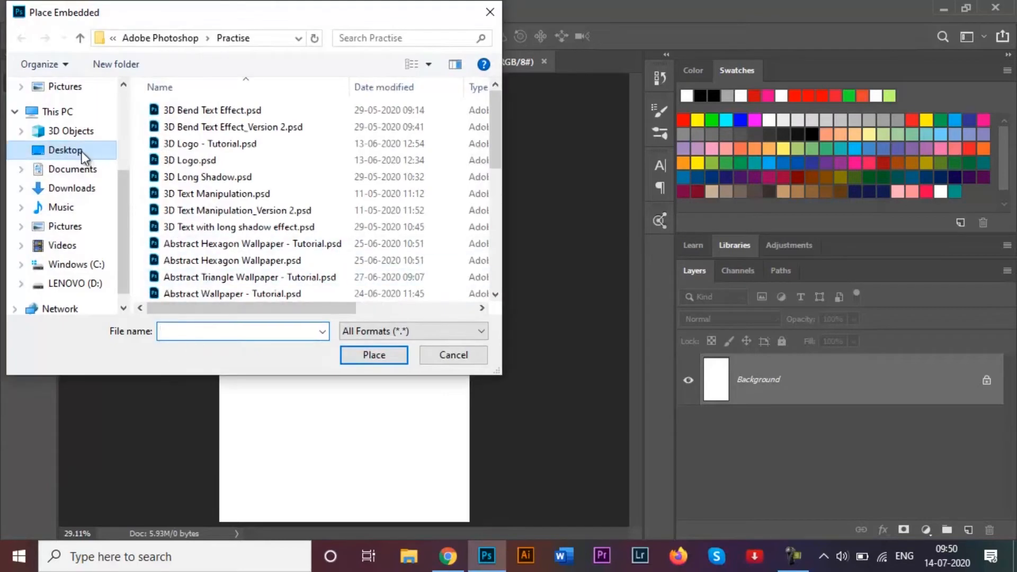
left_click(84, 150)
scroll(332, 276, "down", 2)
scroll(318, 281, "down", 3)
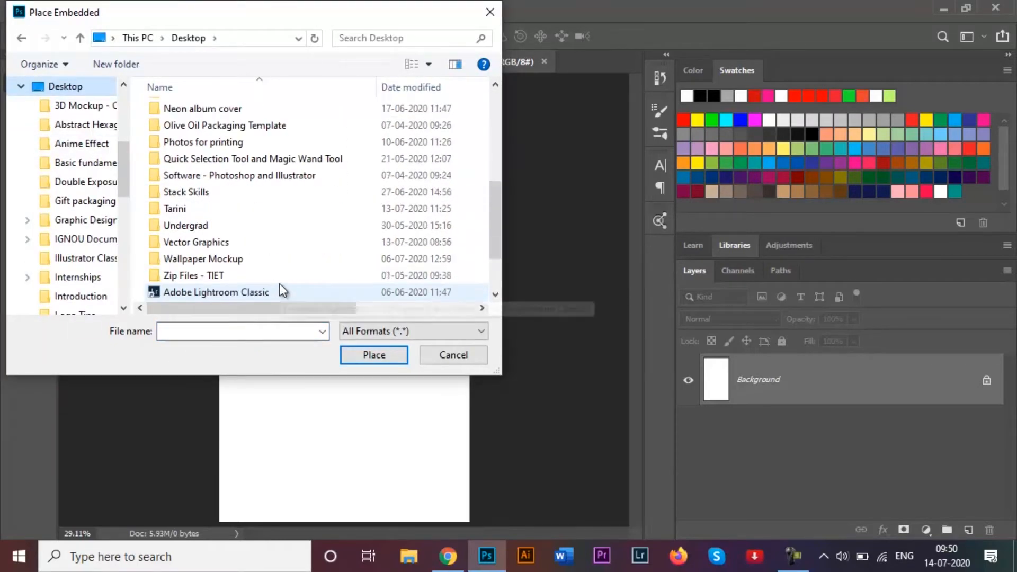
left_click(232, 208)
double_click(231, 208)
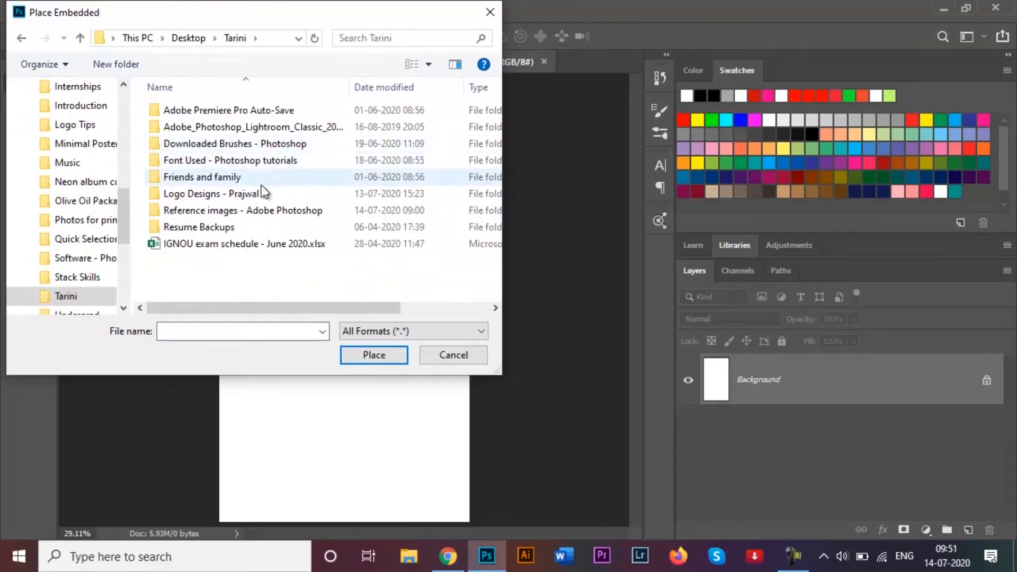
double_click(261, 211)
Place the Hoodie image on the canvas at its default size and position
left_click(234, 327)
type("Hoo")
key("Down")
key("Return")
key("Return")
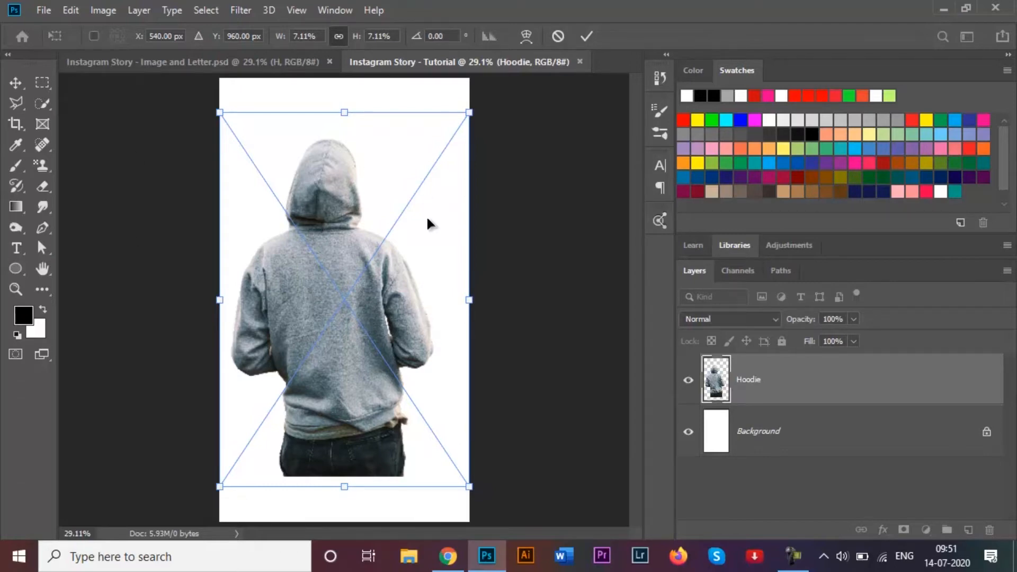
left_click(586, 36)
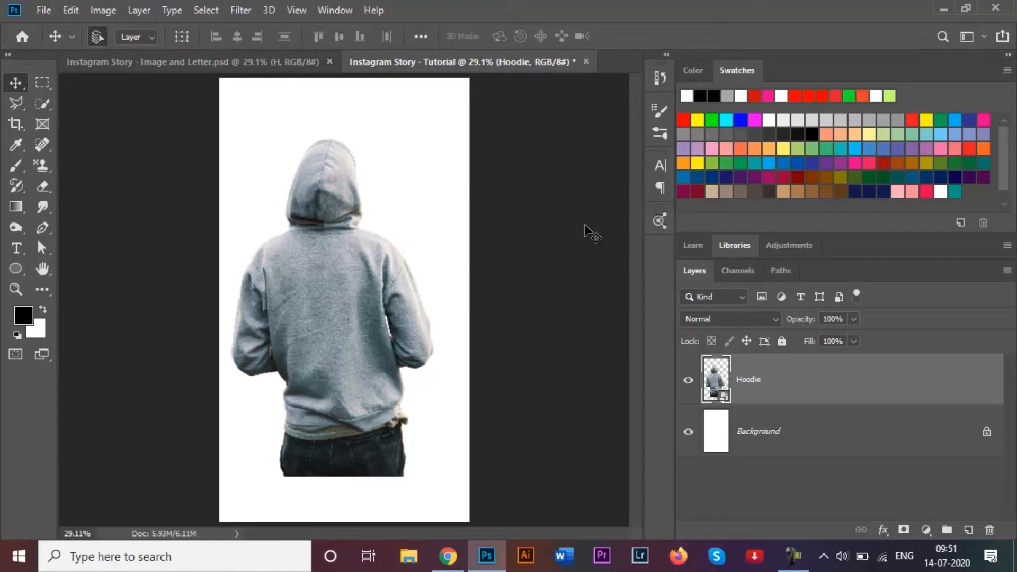
Fill the Background layer with dark grey #565656 as the foreground colour
left_click(771, 438)
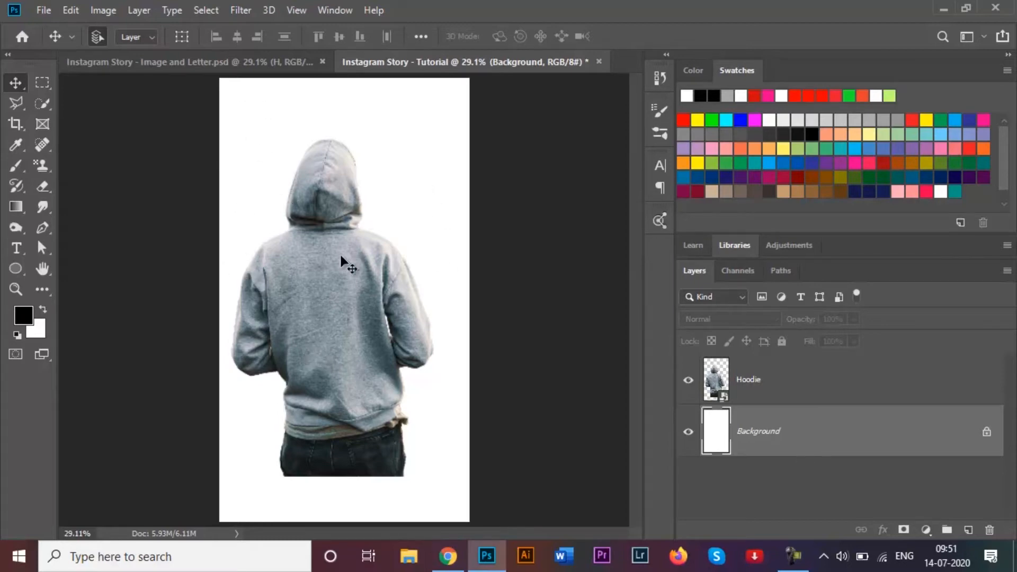
left_click(27, 319)
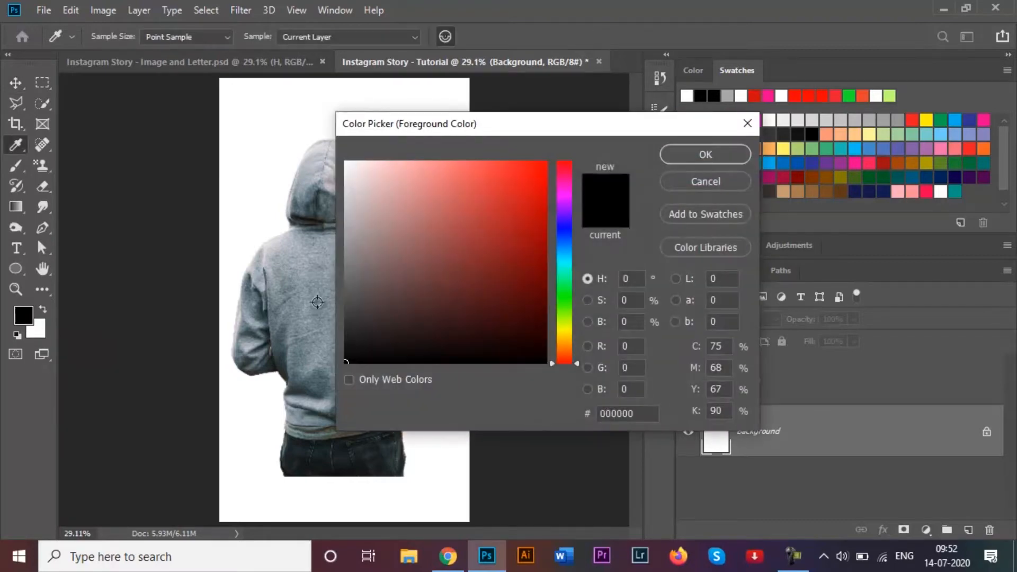
mouse_move(343, 364)
left_mouse_down()
mouse_move(341, 272)
mouse_move(339, 295)
left_mouse_up()
left_click(692, 157)
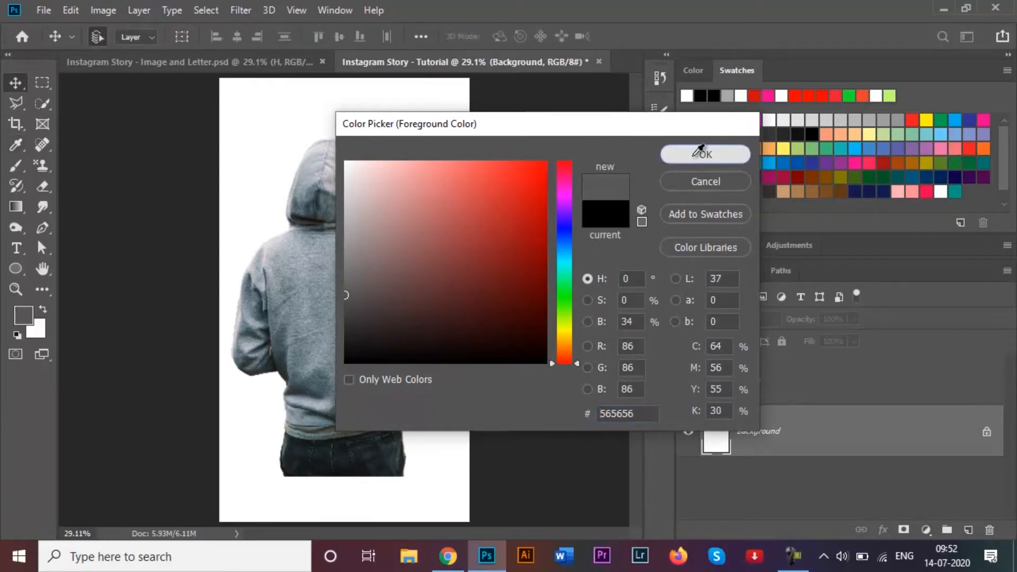
key("v")
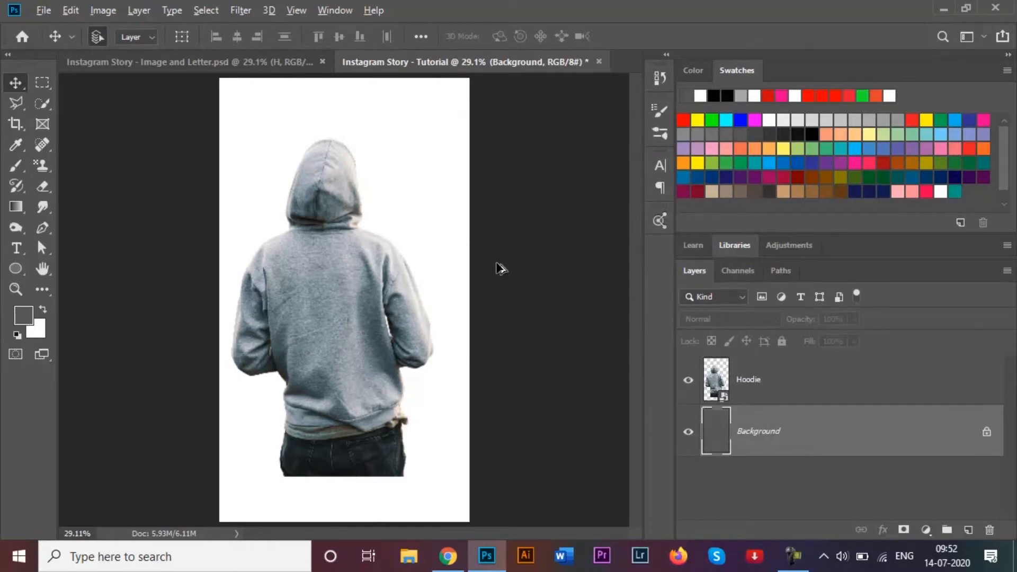
key("alt+BackSpace")
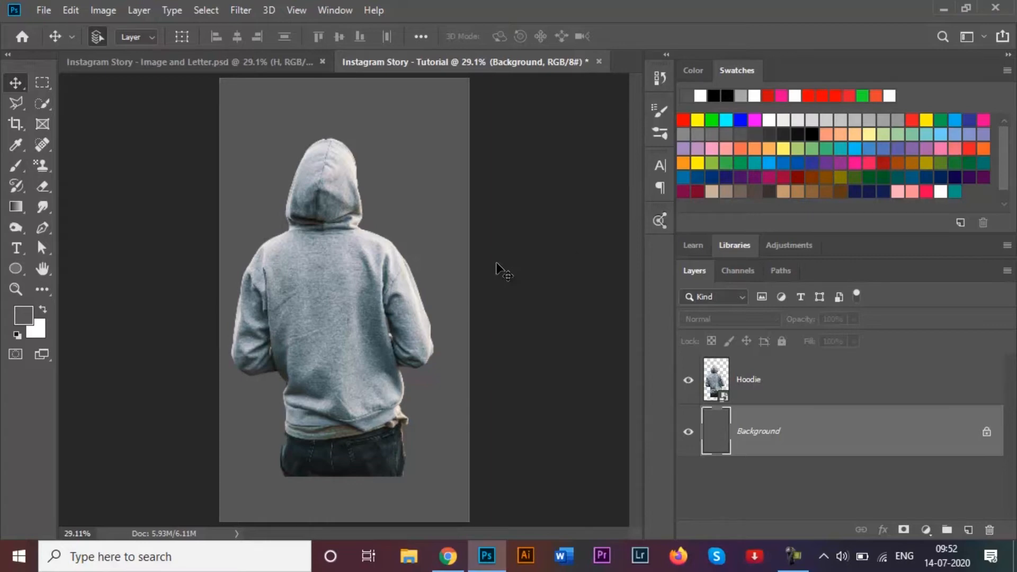
Add a new layer above the Hoodie layer and set the Type tool's font to Montserrat Bold
left_click(855, 365)
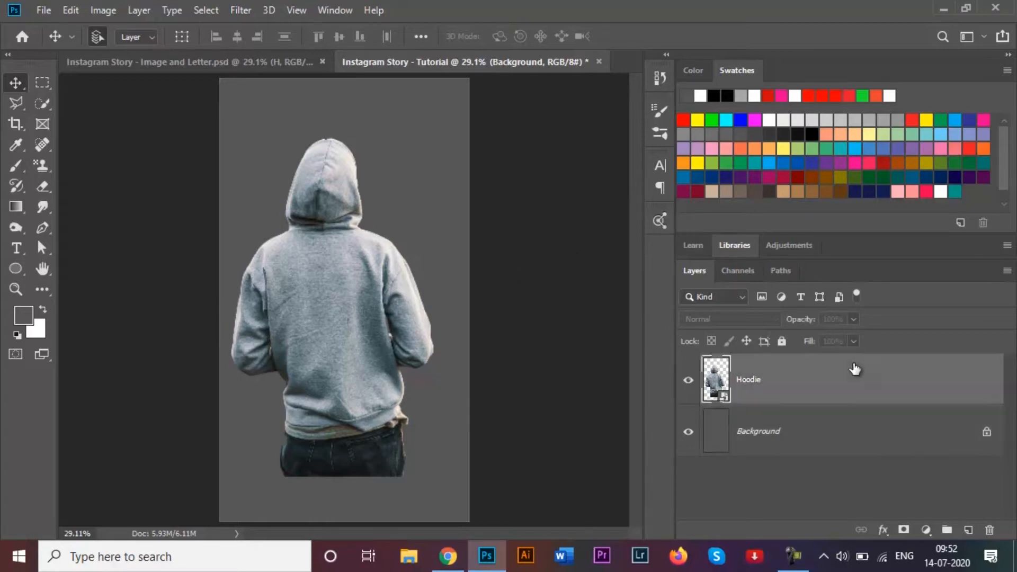
left_click(968, 530)
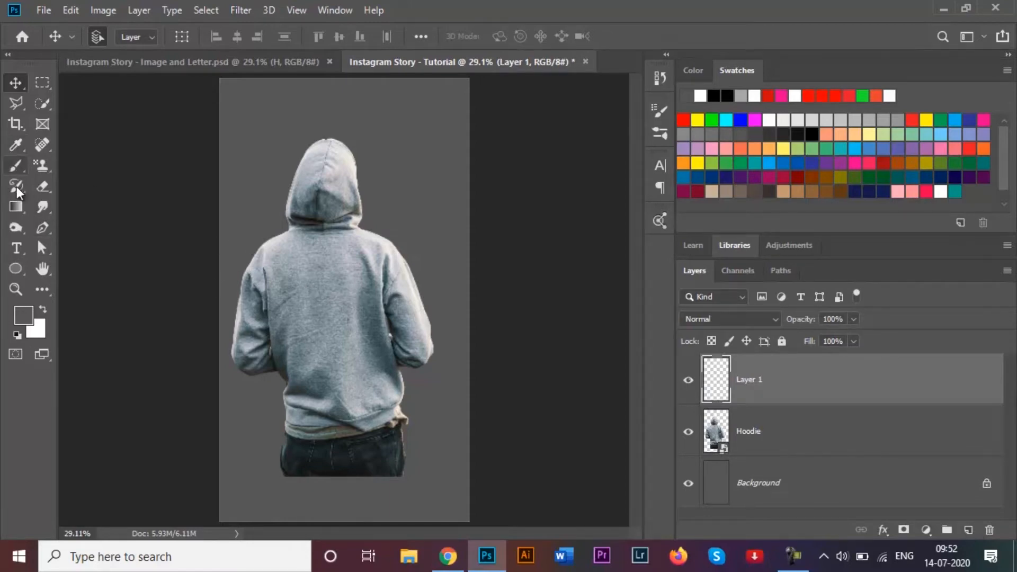
left_click(16, 248)
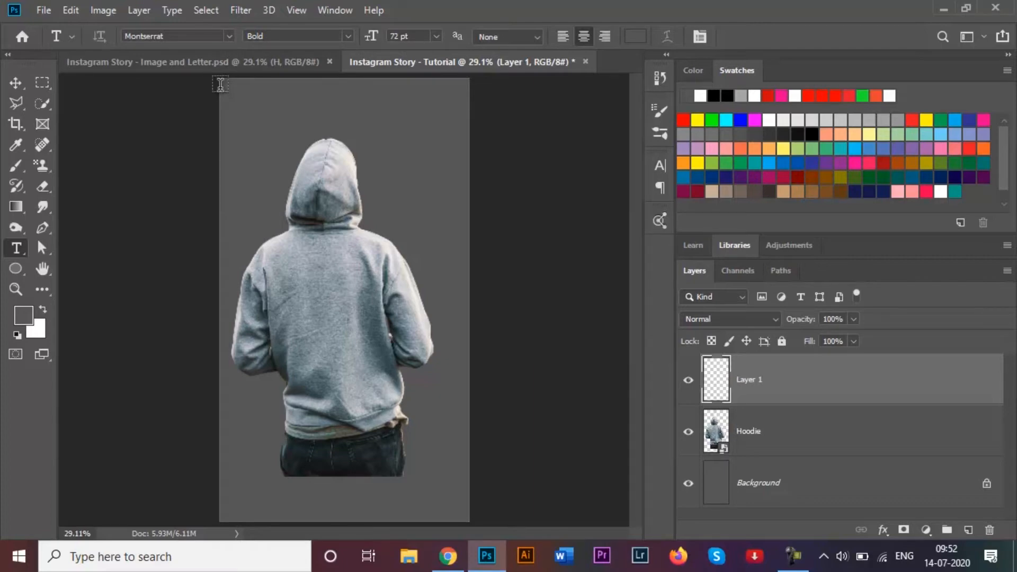
left_click(233, 34)
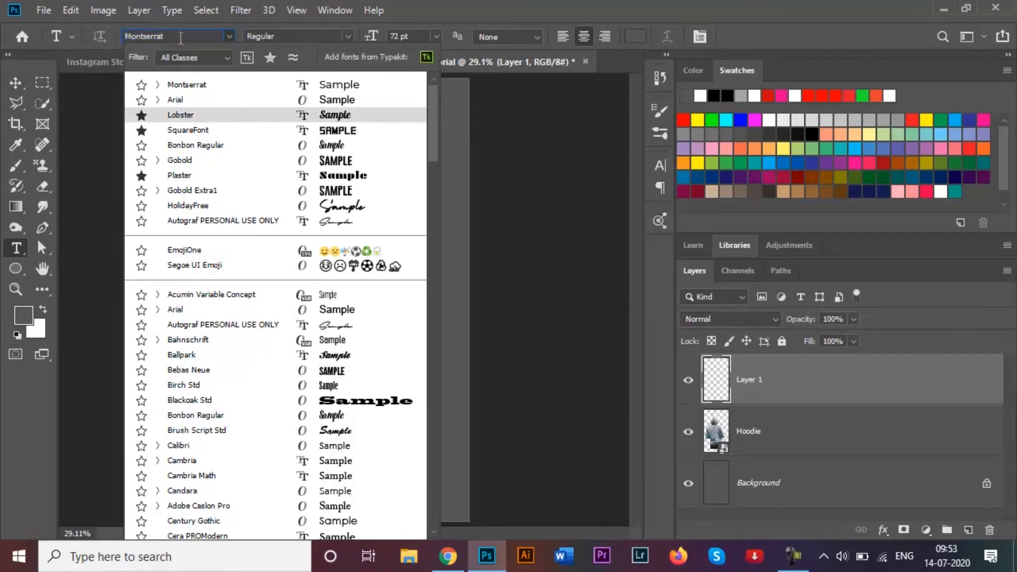
left_click(191, 88)
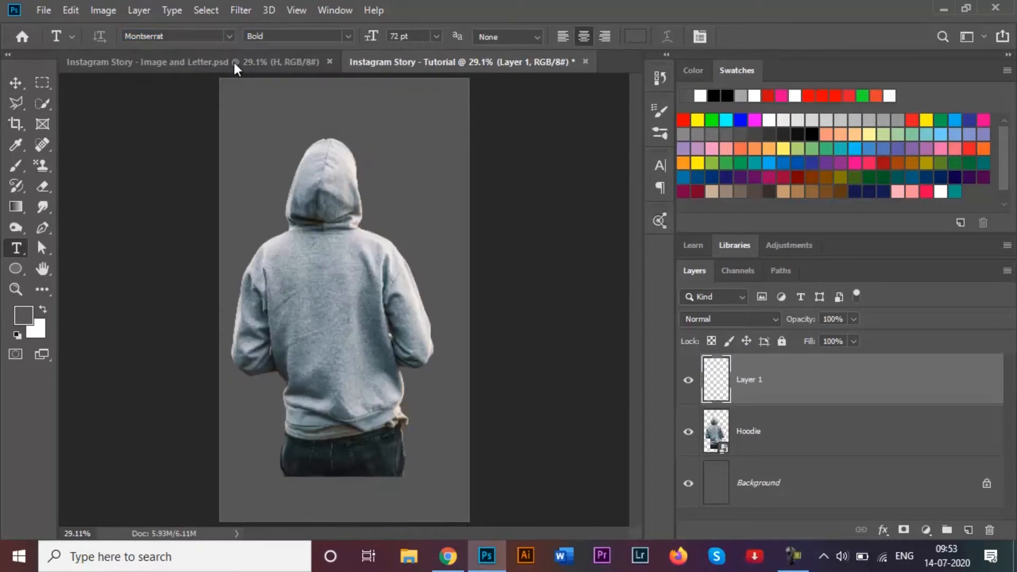
left_click(348, 36)
left_click(312, 63)
Set the text colour to black, #000000
left_click(638, 37)
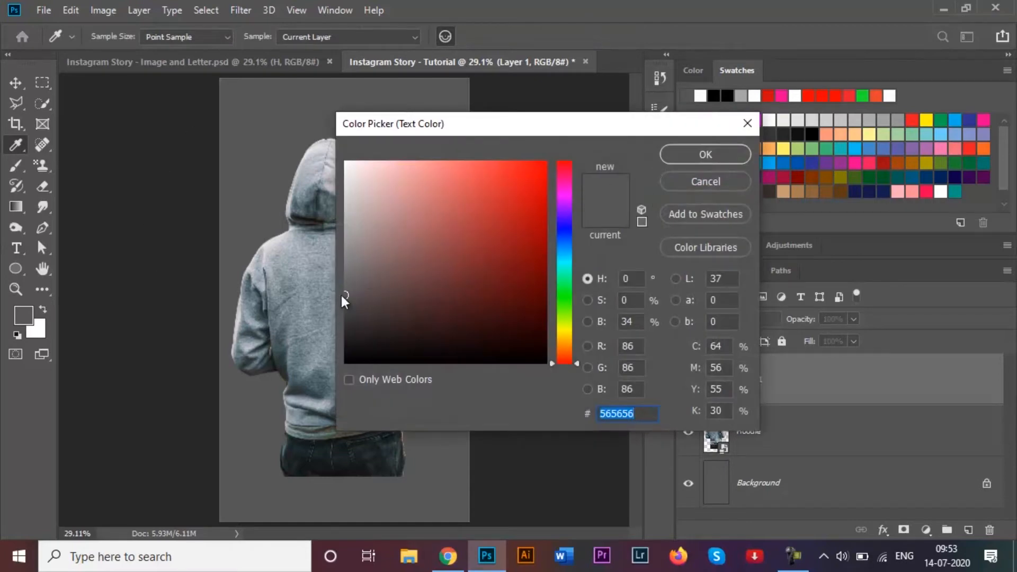
left_click_drag(345, 296, 345, 365)
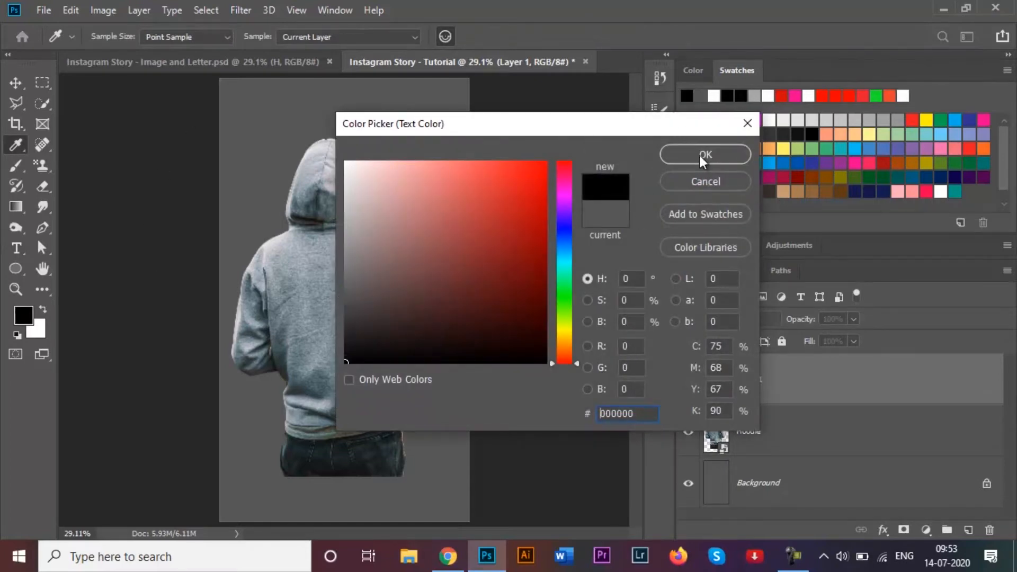
left_click(701, 156)
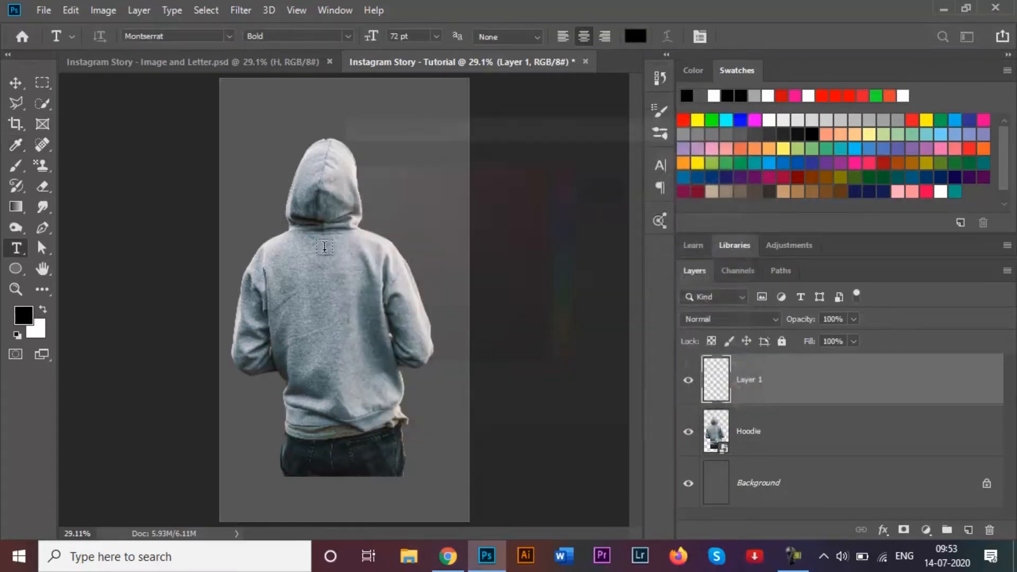
Add the capital letter B as text on the back of the hoodie, replacing the placeholder text
left_click(332, 301)
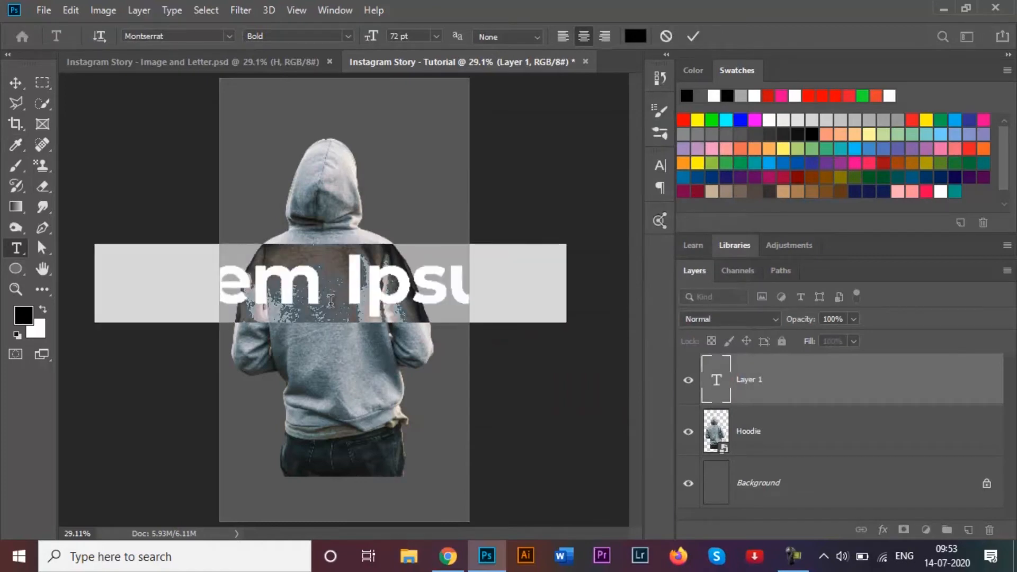
key("BackSpace")
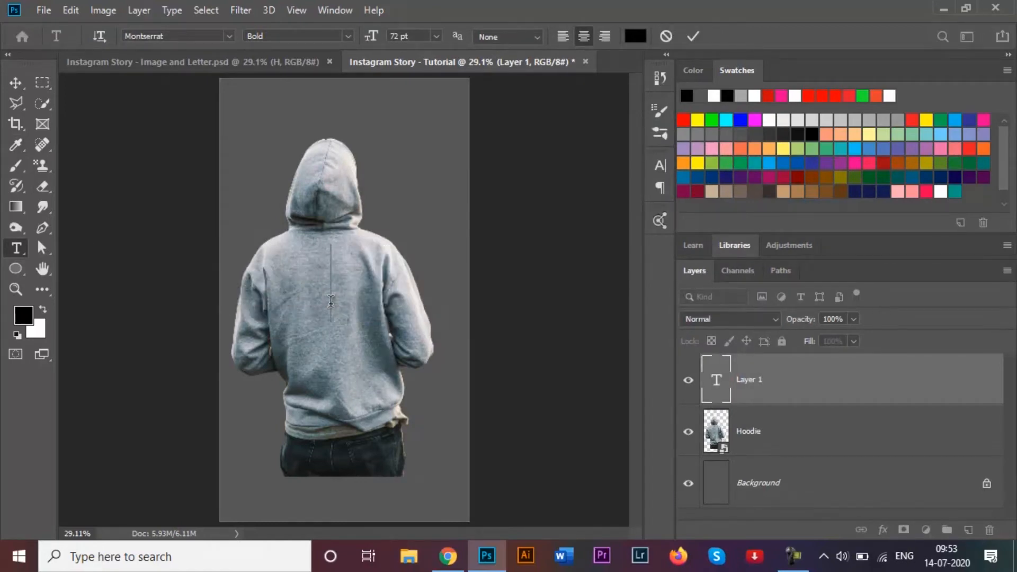
type("B")
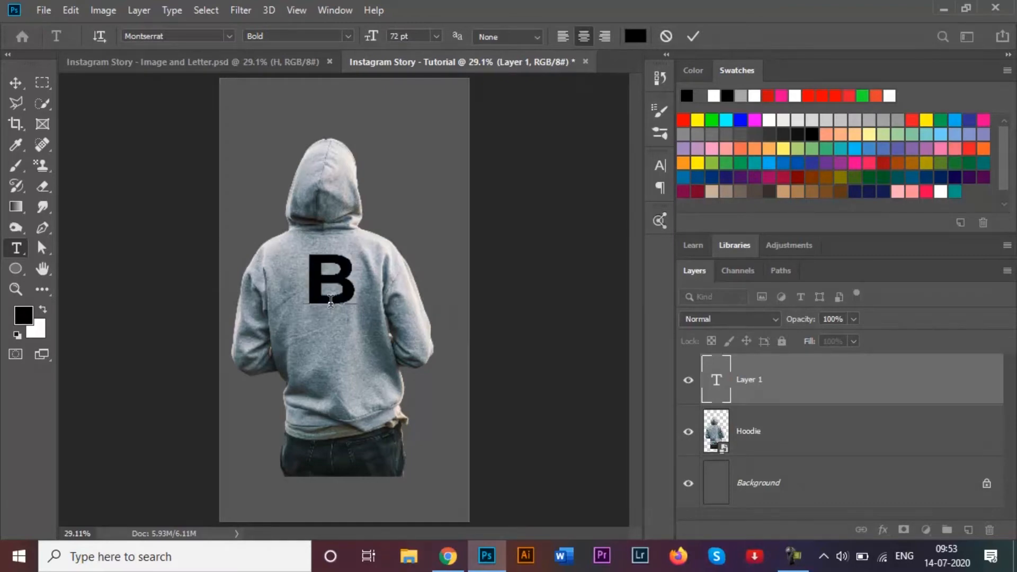
left_click(693, 35)
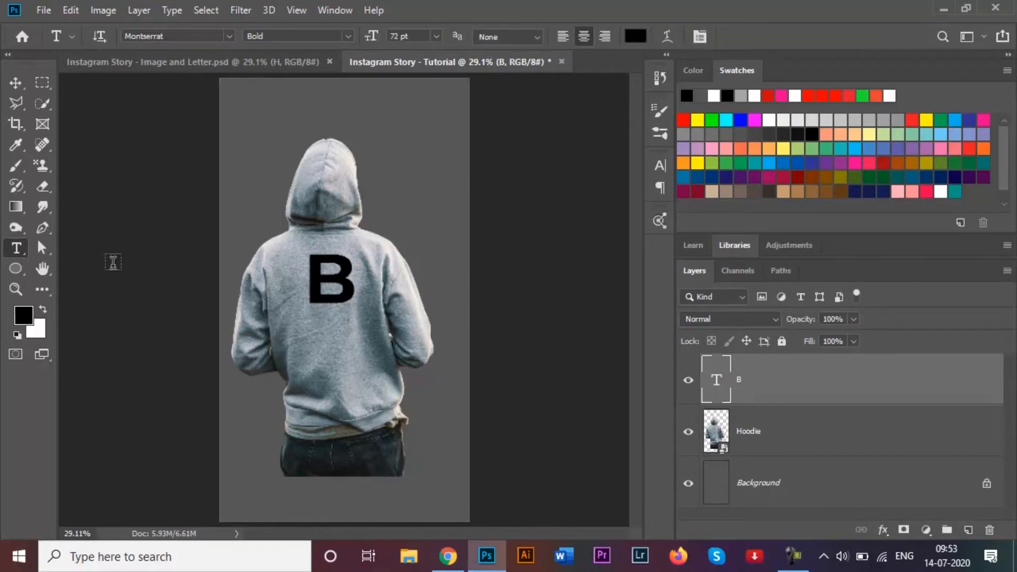
Scale the letter B proportionally to about 467% and centre it over the figure so it nearly spans the canvas width
left_click(170, 63)
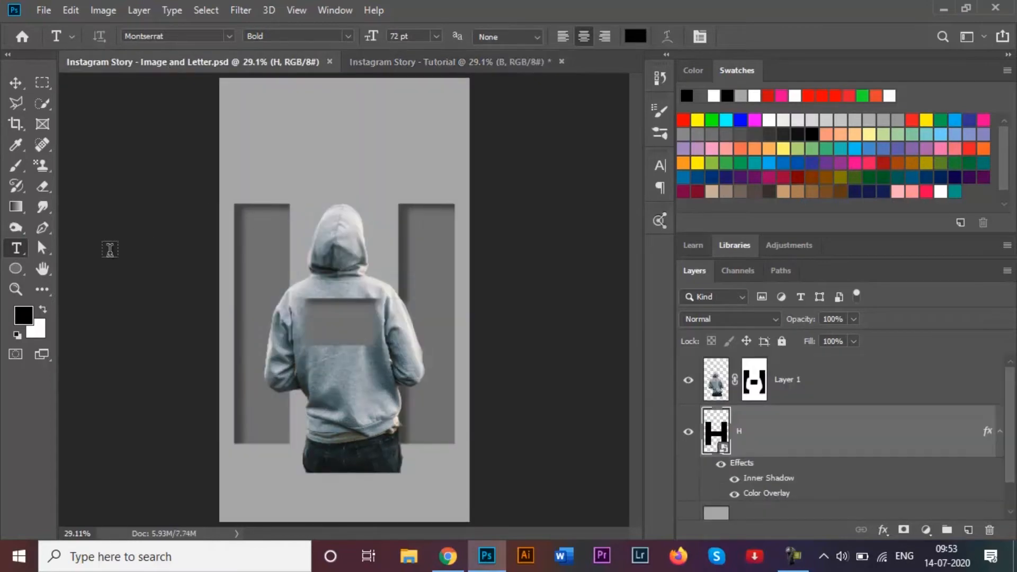
left_click(420, 63)
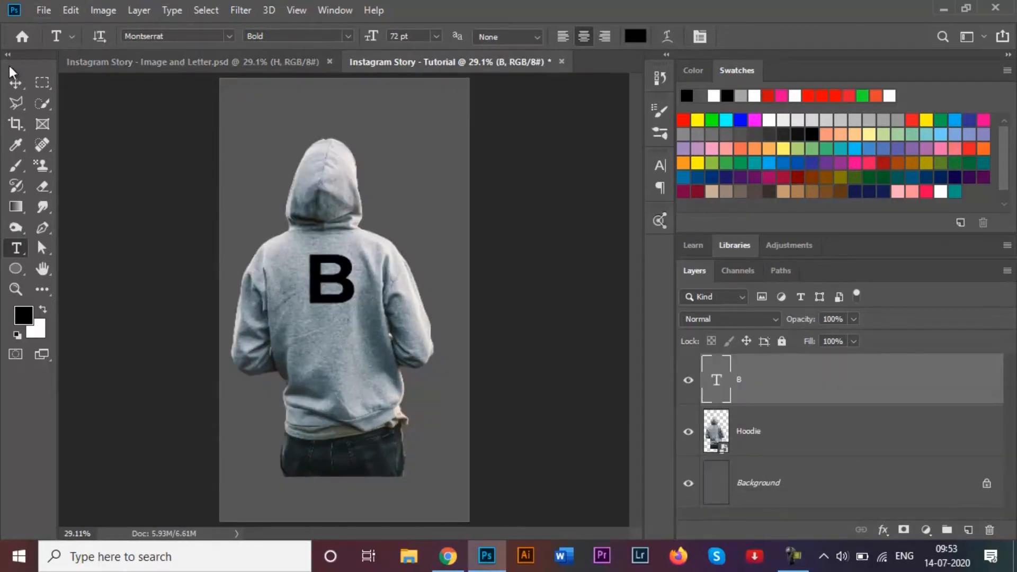
left_click(13, 82)
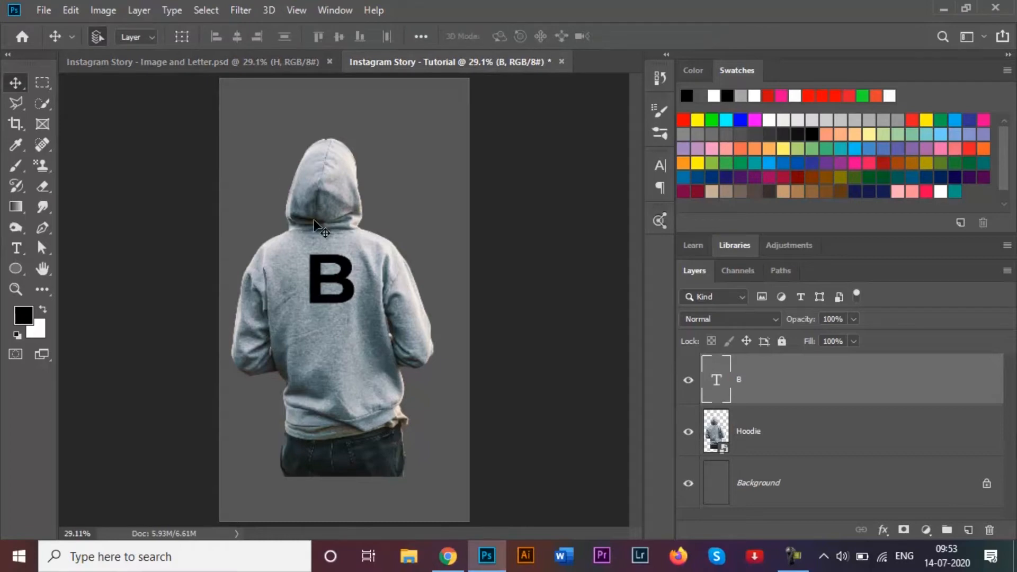
key("ctrl")
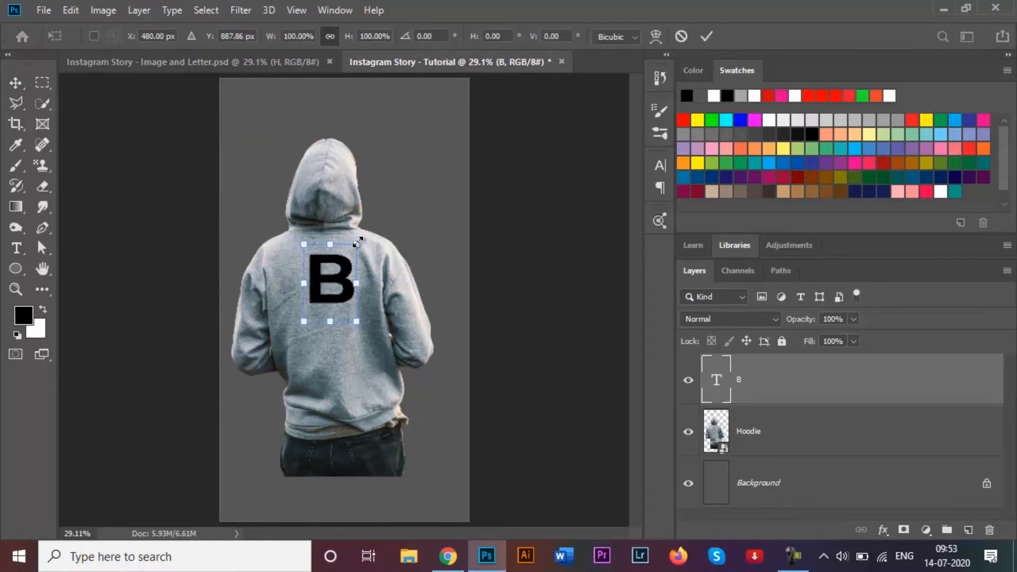
left_click_drag(365, 239, 491, 122)
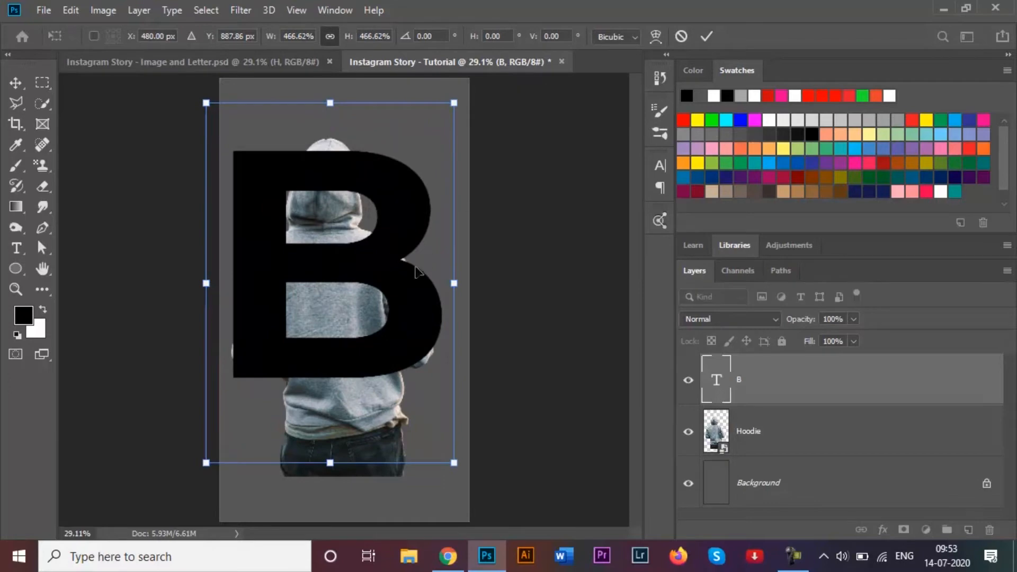
left_click_drag(424, 294, 424, 293)
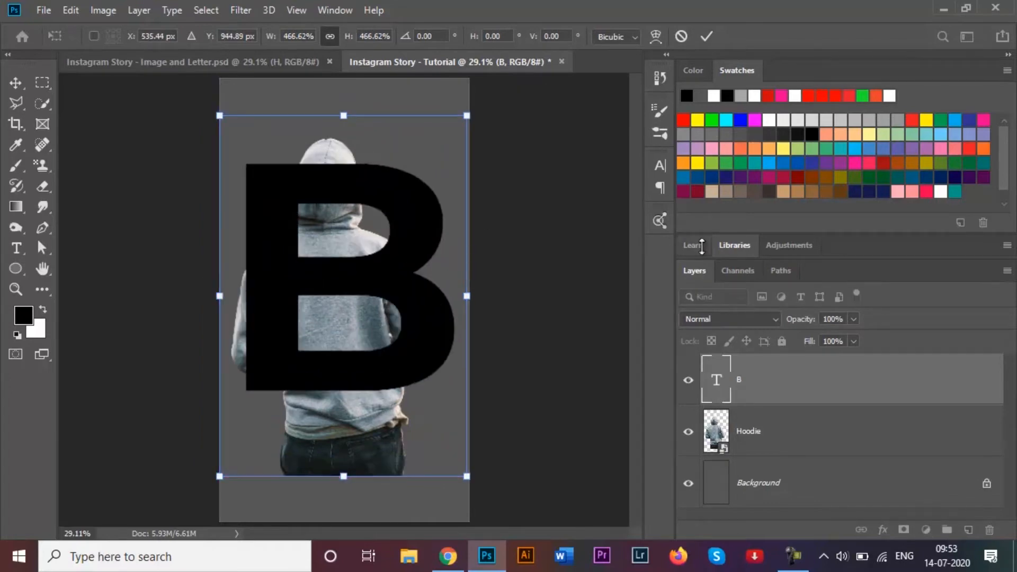
left_click(703, 36)
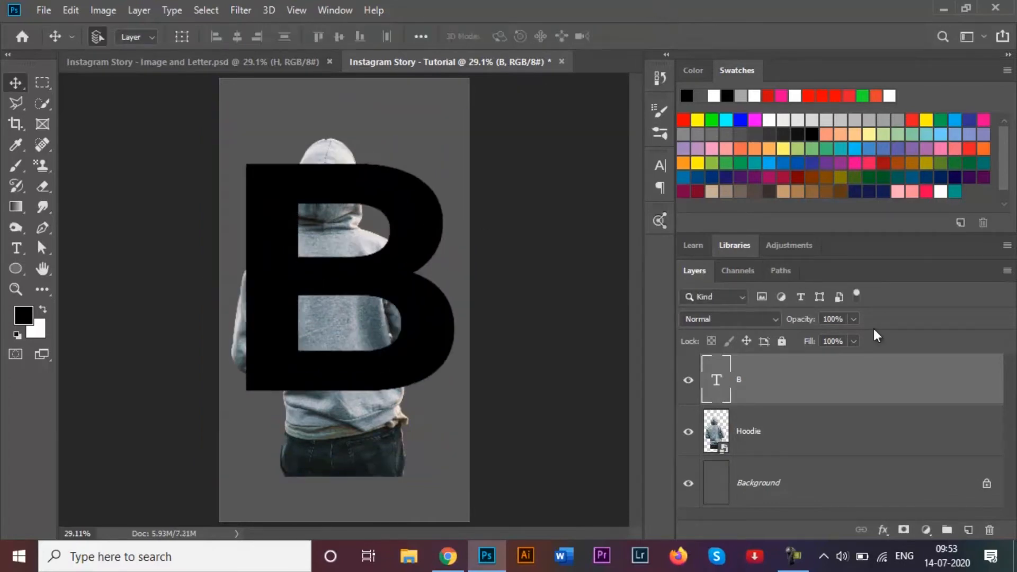
Convert the B text layer to a smart object and move it beneath the Hoodie layer
right_click(805, 393)
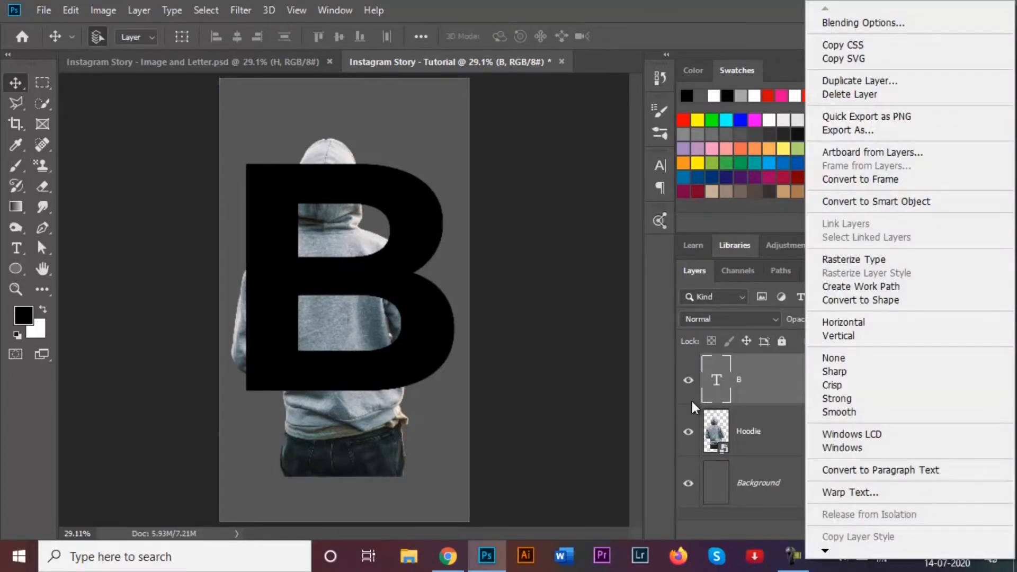
left_click(850, 200)
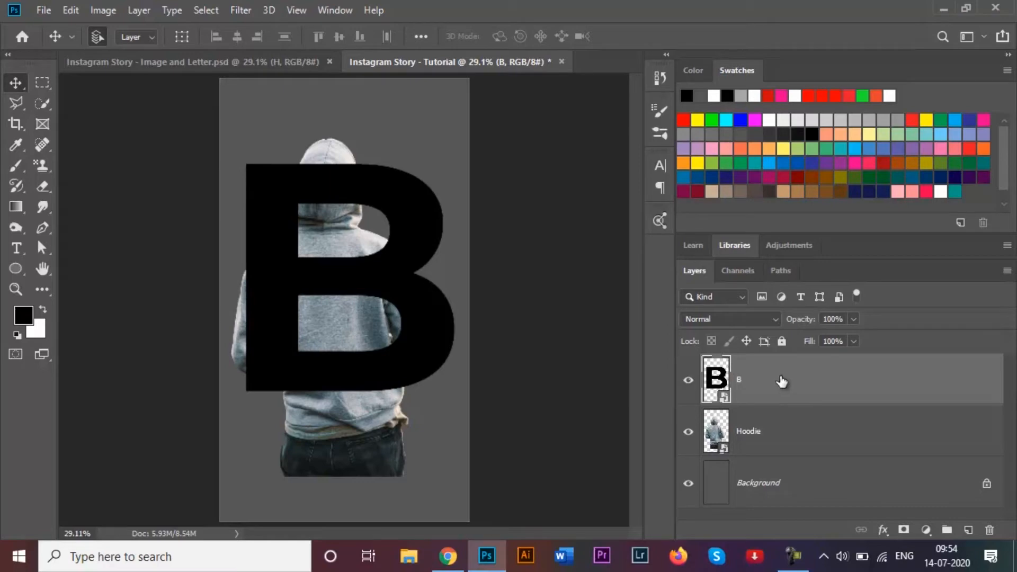
left_click_drag(782, 382, 781, 458)
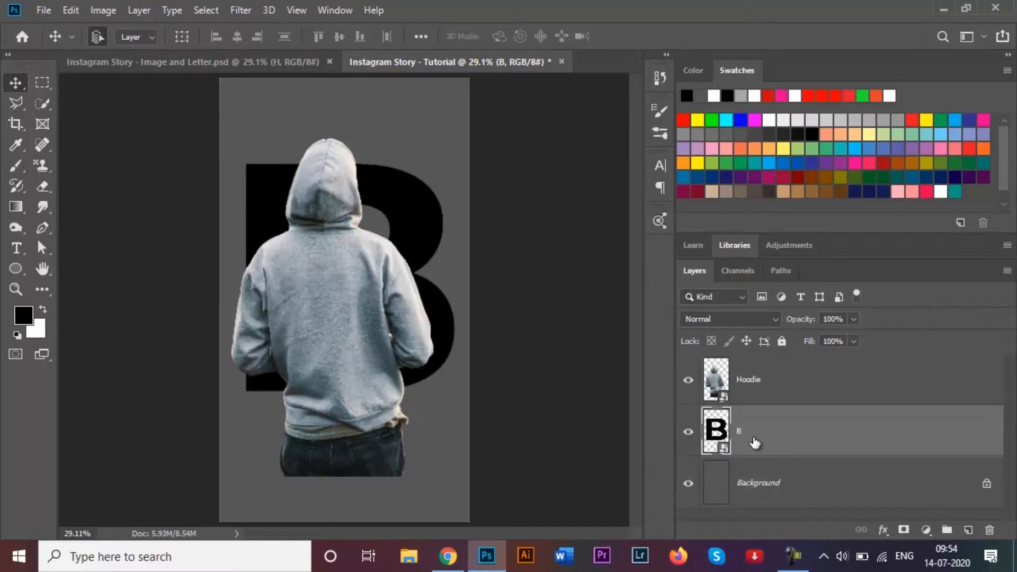
Scale the Hoodie layer proportionally to about 5.80% and reposition the figure over the letter B
left_click_drag(348, 291, 350, 284)
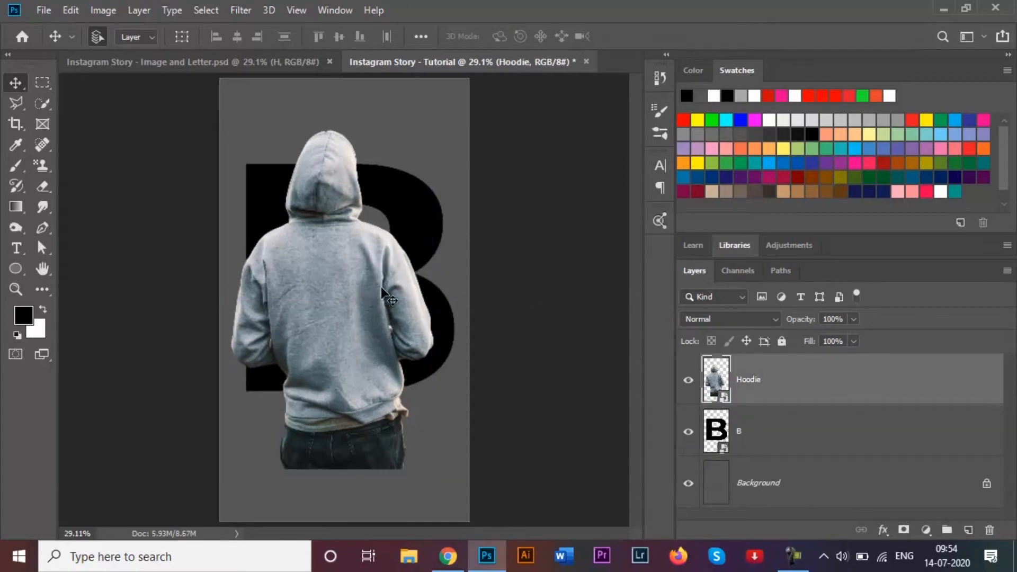
key("ctrl+t")
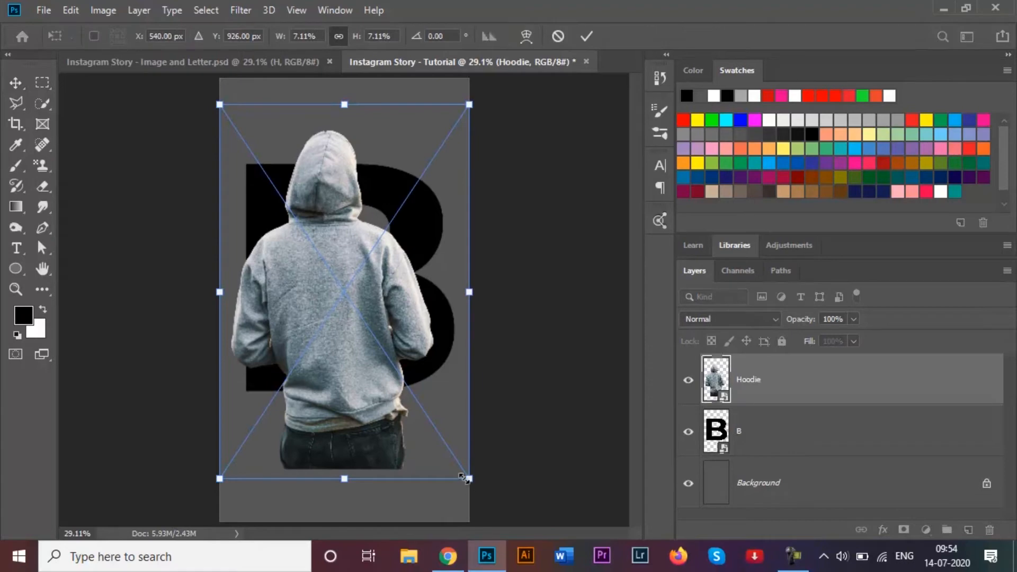
left_click_drag(466, 478, 445, 440)
left_click_drag(326, 336, 330, 312)
left_click(586, 35)
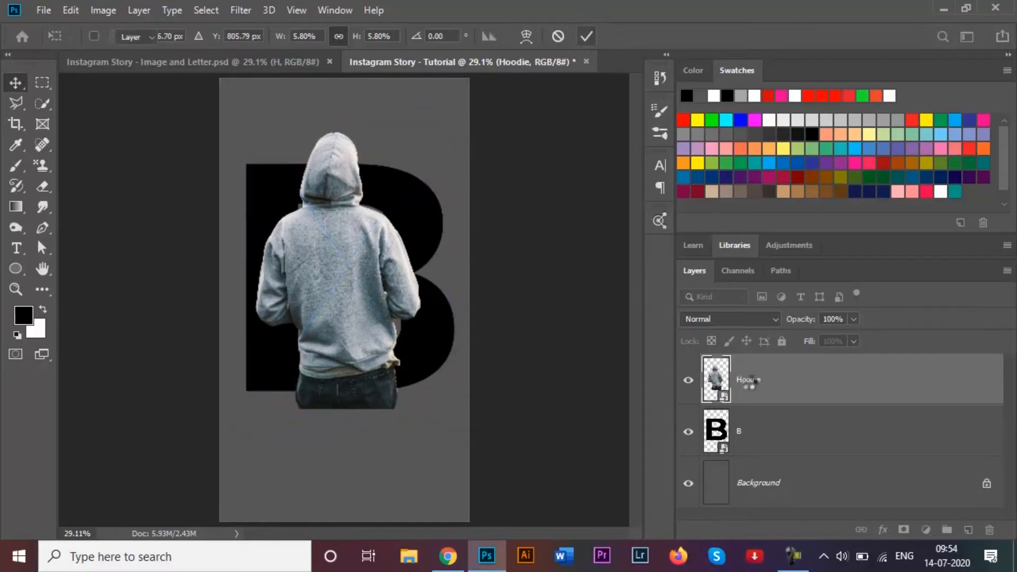
Move the Hoodie and B layers down together so the composition sits closer to the canvas's vertical centre
left_click(765, 428, "shift")
key("shift+Down")
key("shift+Down")
key("shift+Down")
key("shift+Down")
key("shift+Down")
key("shift+Down")
key("shift+Down")
key("shift+Down")
key("shift+Down")
key("shift+Down")
key("shift+Down")
key("shift+Down")
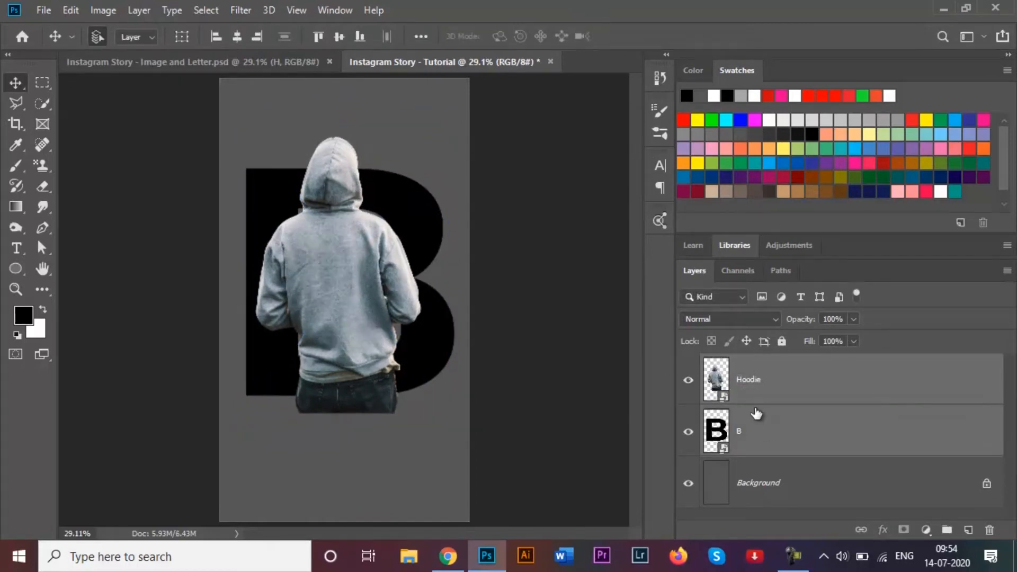
key("shift+Up")
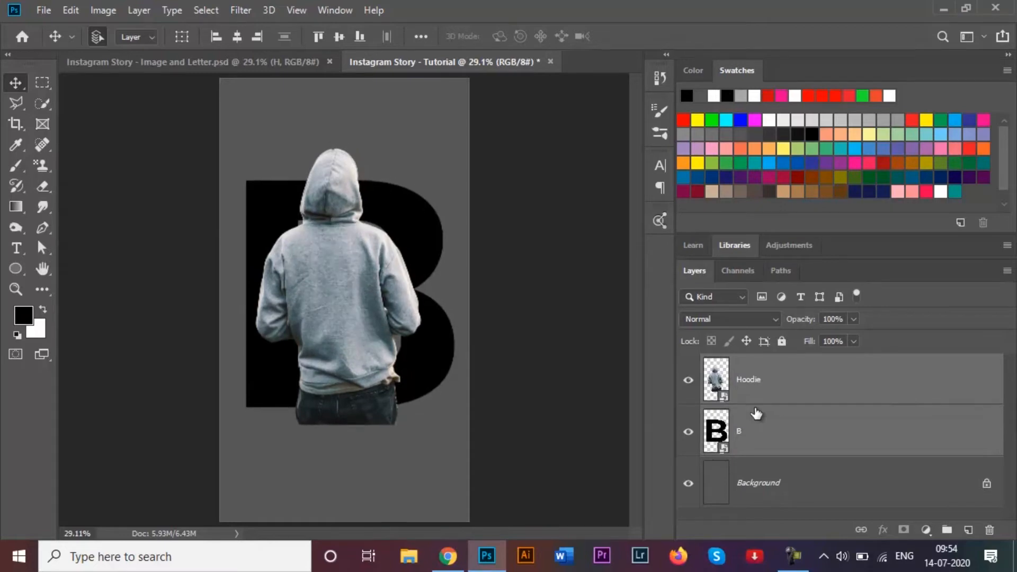
left_click(576, 406)
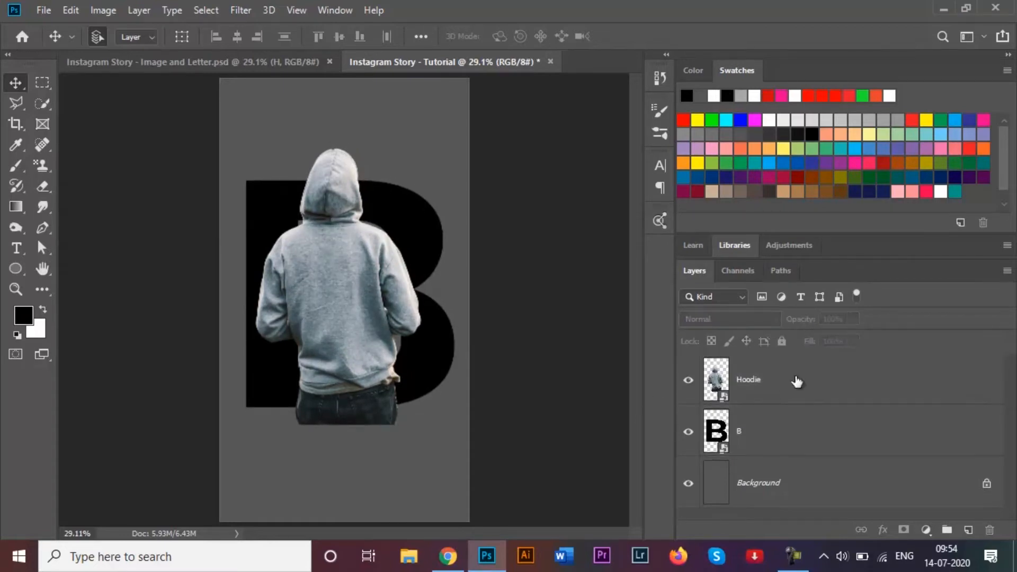
Add a layer mask to the Hoodie layer from the B layer's outline and invert it
left_click(750, 430)
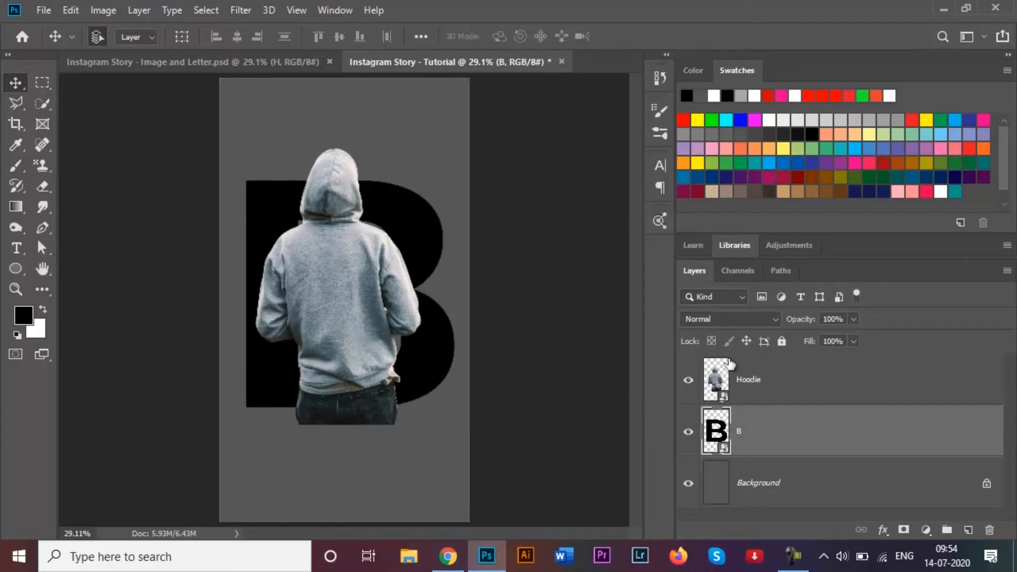
left_click(762, 396)
left_click(755, 429)
left_click(763, 391)
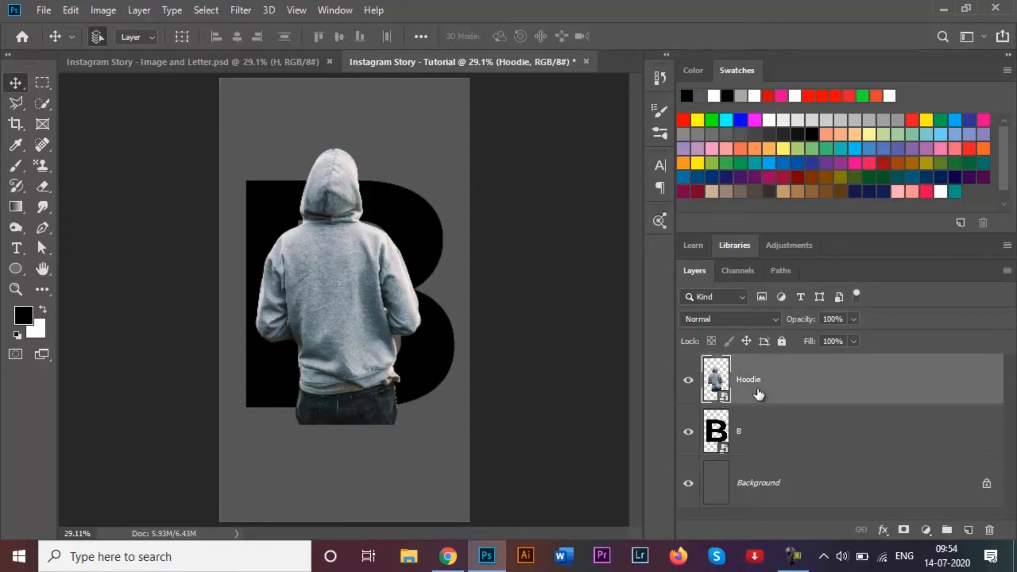
left_click(720, 433, "ctrl")
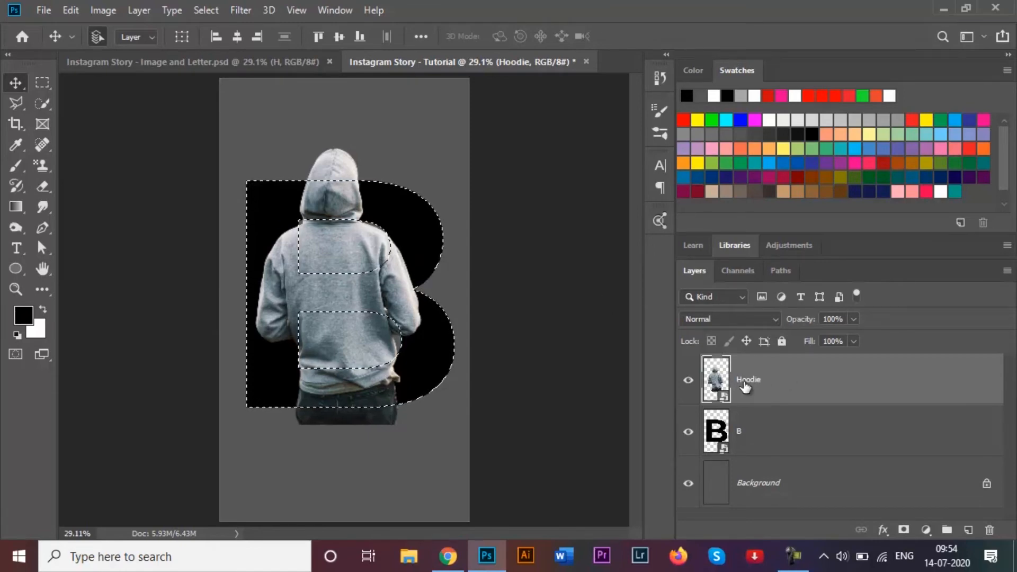
left_click(903, 530)
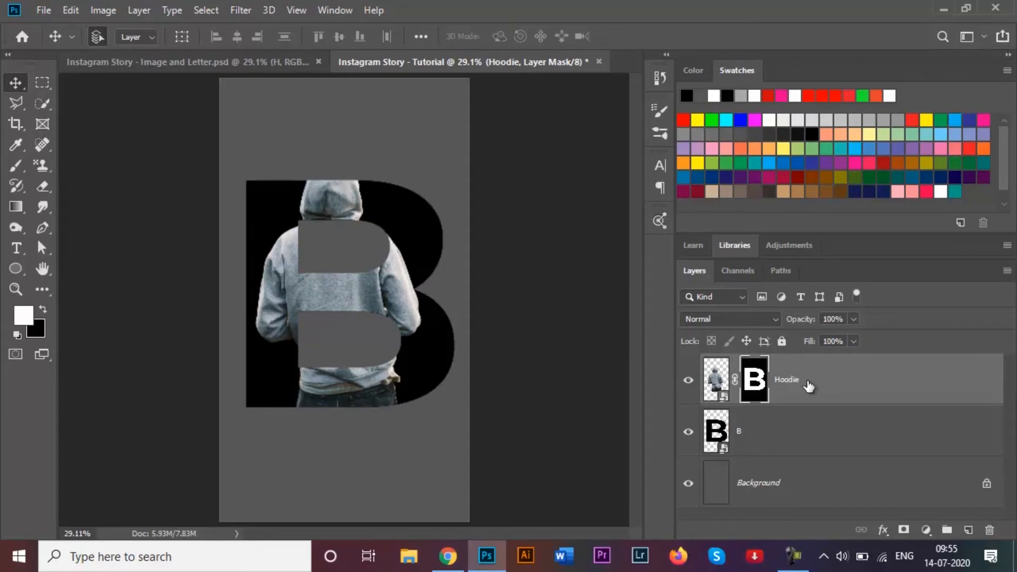
key("ctrl+i")
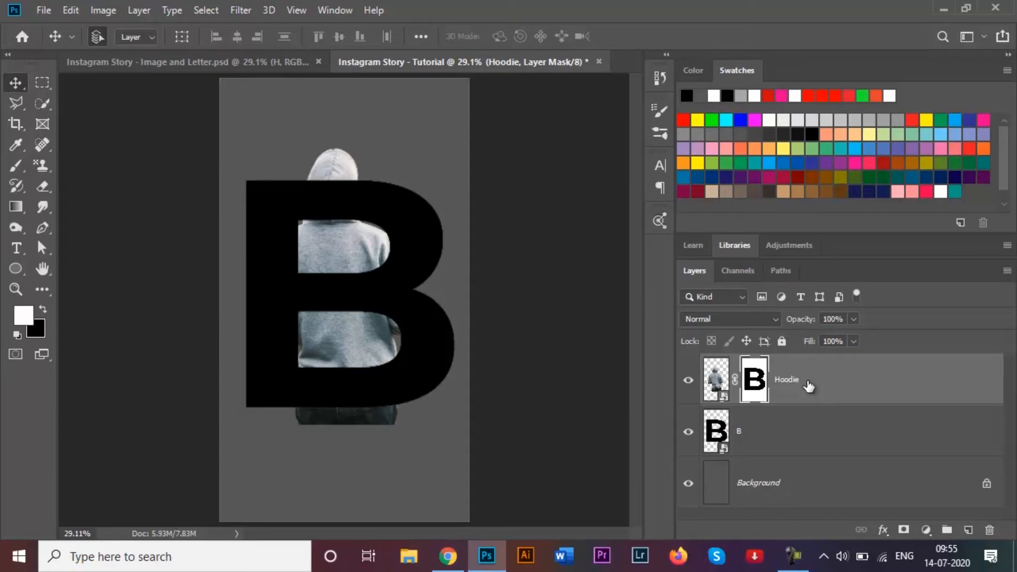
Try to resize the masked Hoodie layer, cancel the transform, and undo the inverted B-shaped mask
key("ctrl+t")
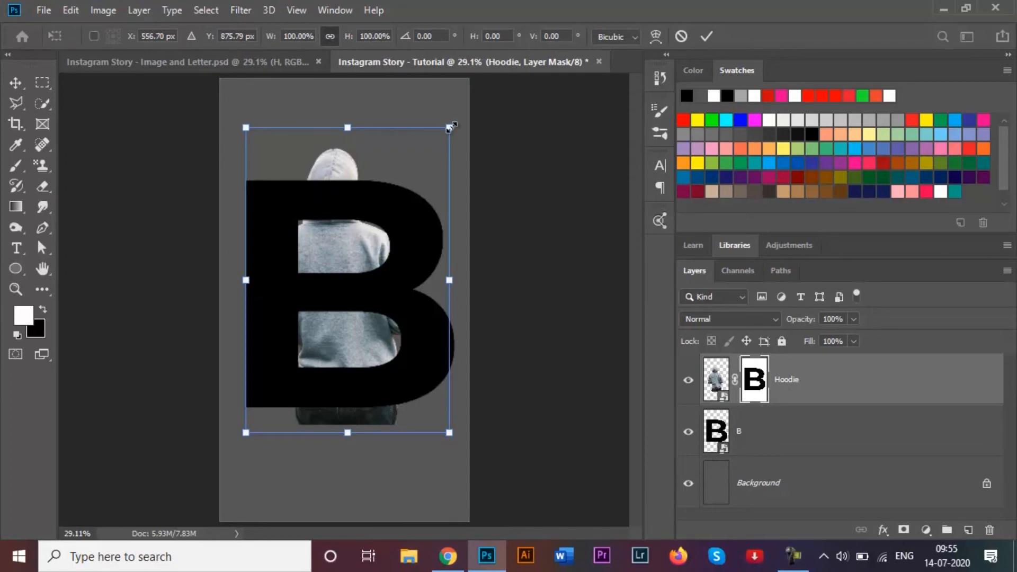
left_click_drag(452, 126, 454, 121)
key("ctrl+z")
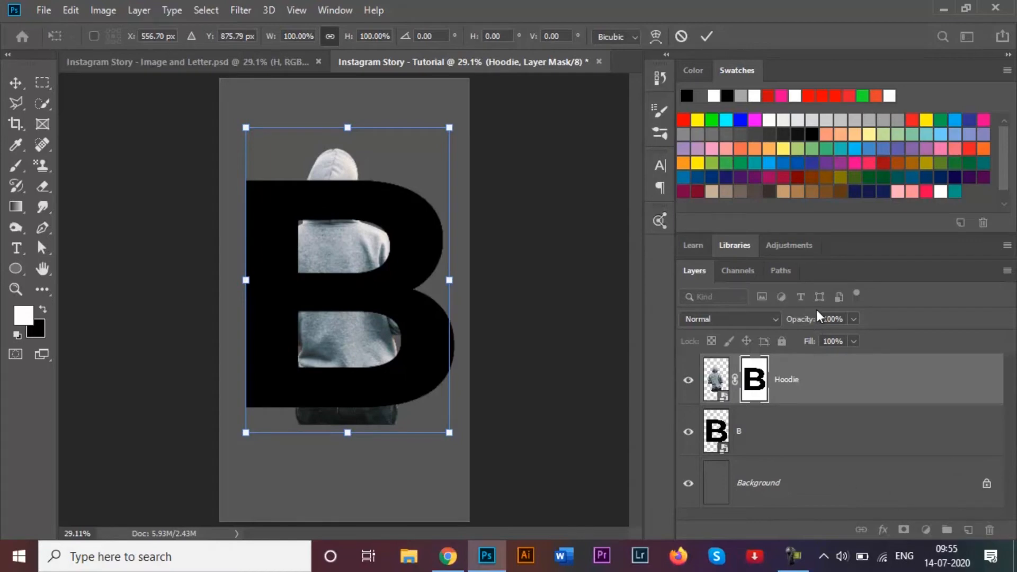
left_click(682, 39)
key("ctrl+z")
key("ctrl+z")
key("ctrl+z")
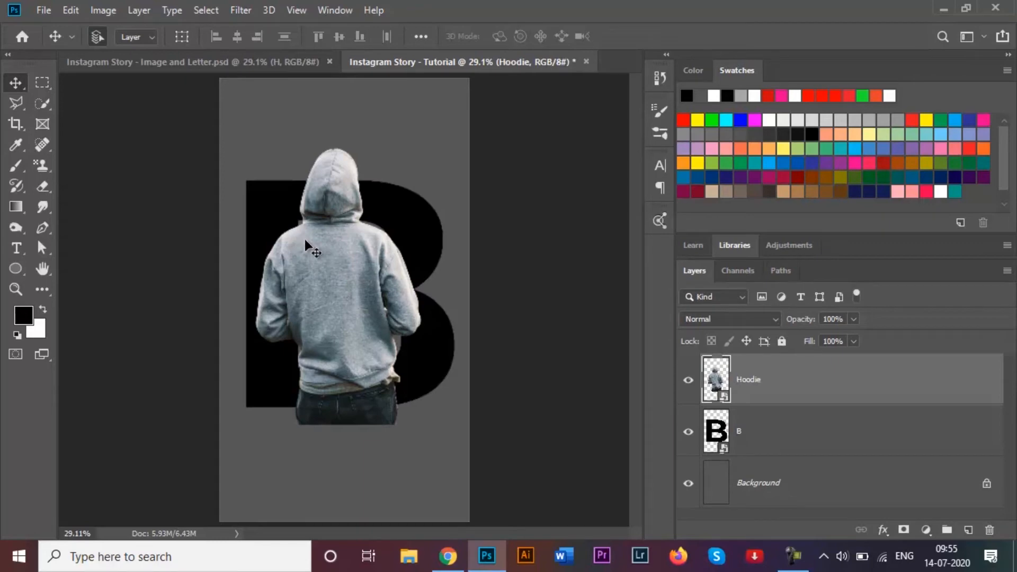
Scale the Hoodie layer proportionally to about 7.08% and nudge it left to X 546.40 px
key("ctrl+t")
left_click_drag(449, 128, 474, 96)
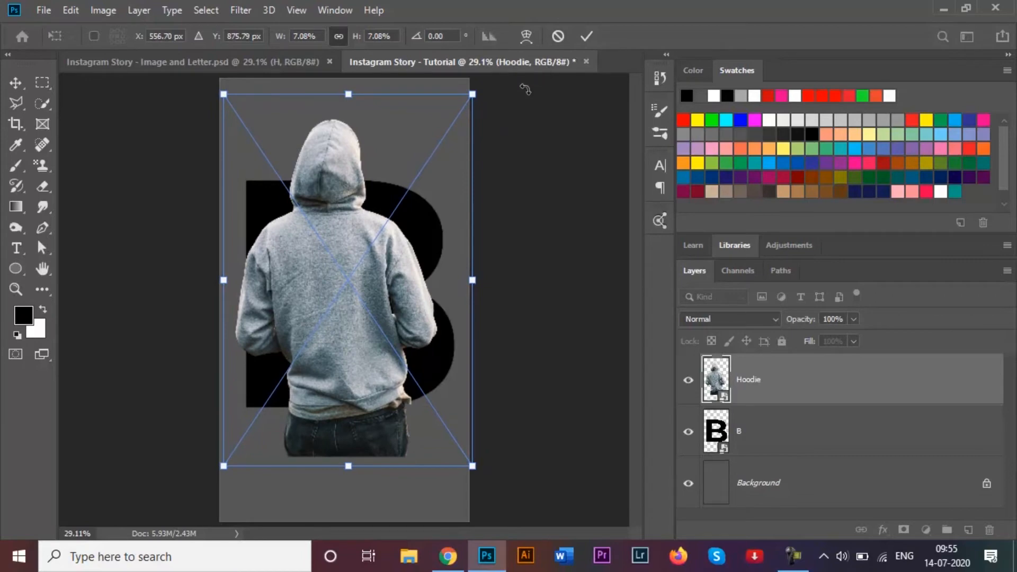
key("Left")
key("Left")
key("Left")
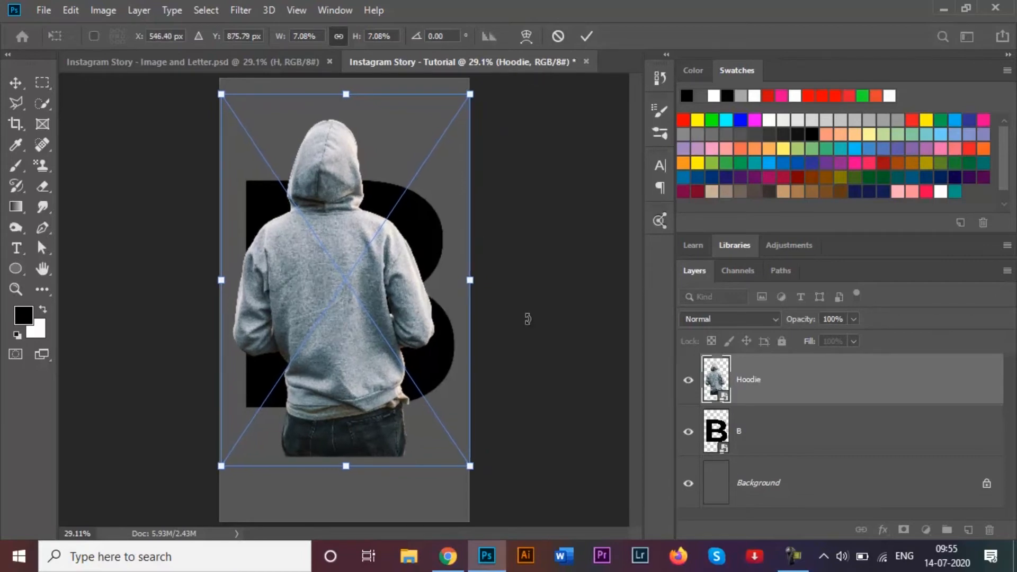
left_click(584, 36)
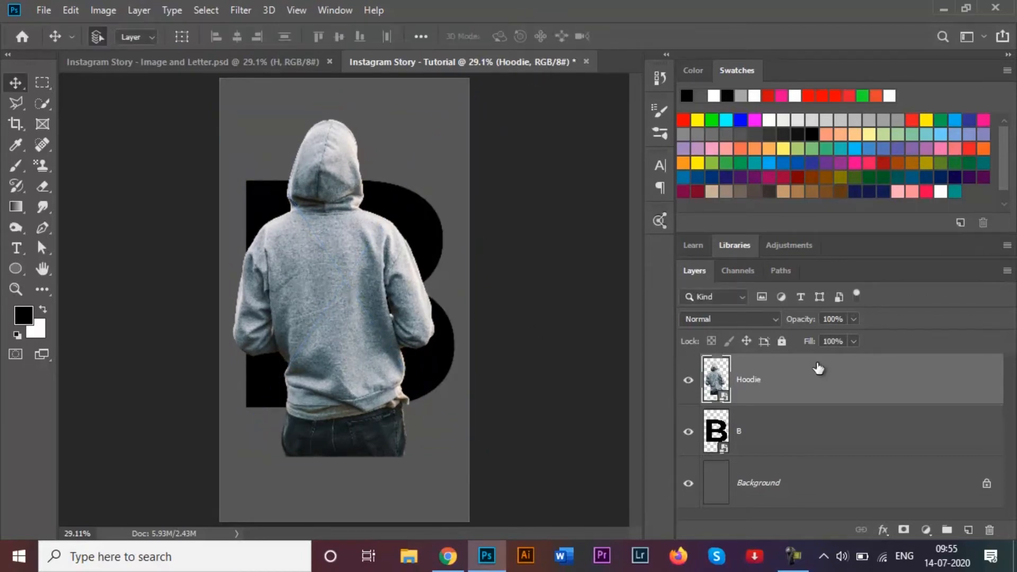
Mask the enlarged Hoodie layer with the B layer's outline and invert the mask to put the letter in front
left_click(715, 435, "ctrl")
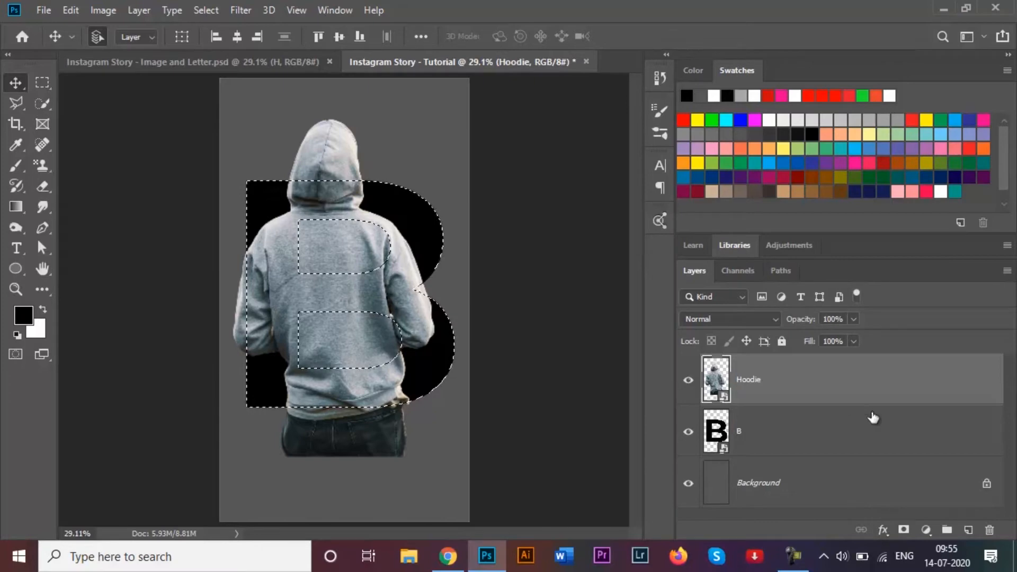
left_click(904, 530)
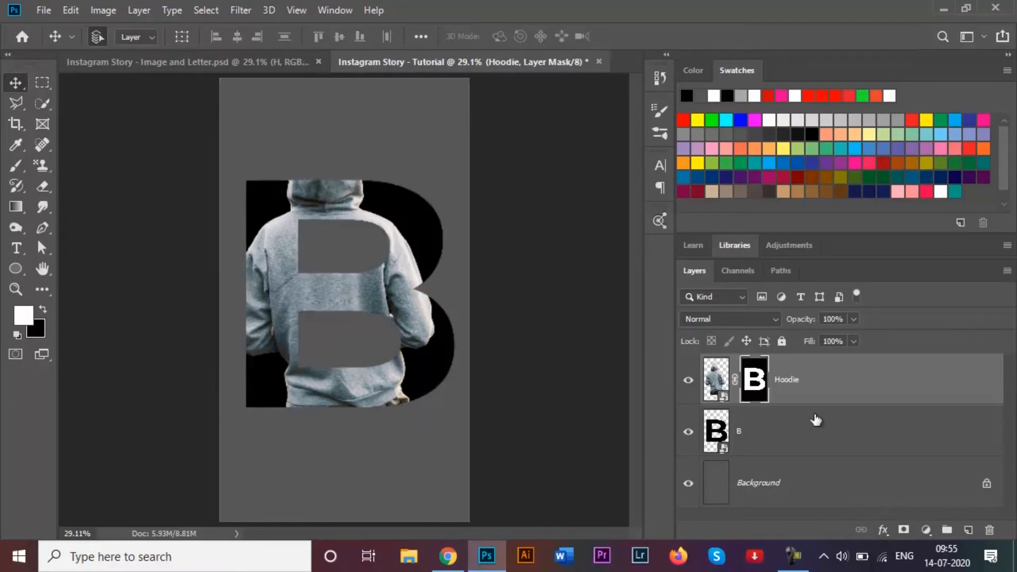
key("ctrl")
key("ctrl+i")
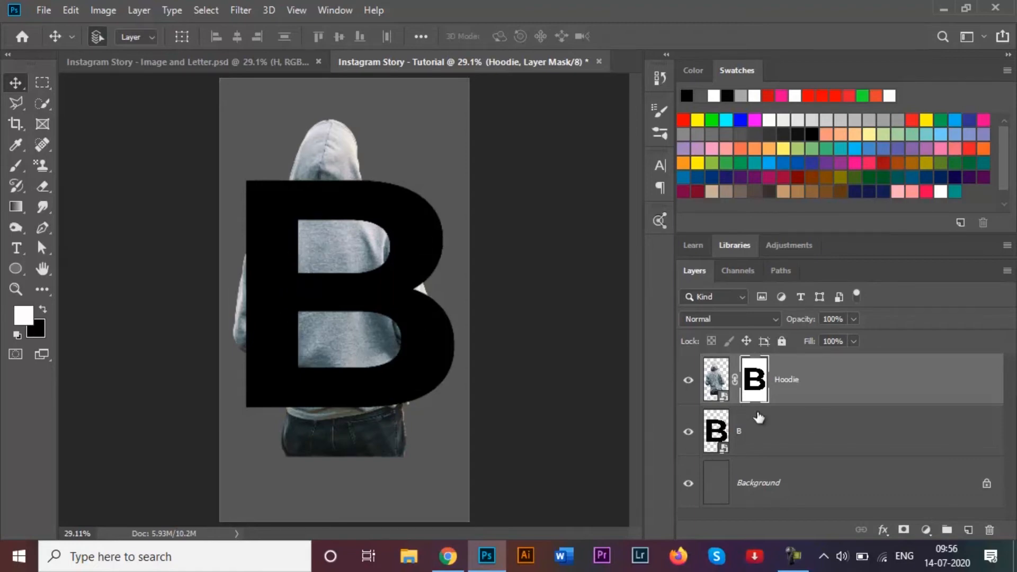
Load the B outline as a selection and brush white on the Hoodie mask to reveal the hood, left shoulder and upper back
left_click(722, 427, "ctrl")
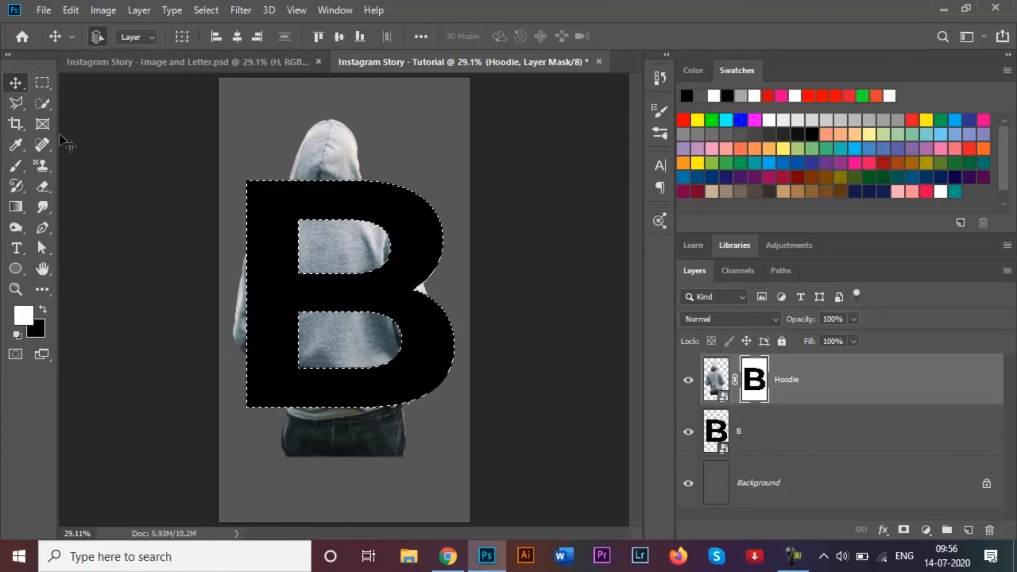
left_click(17, 164)
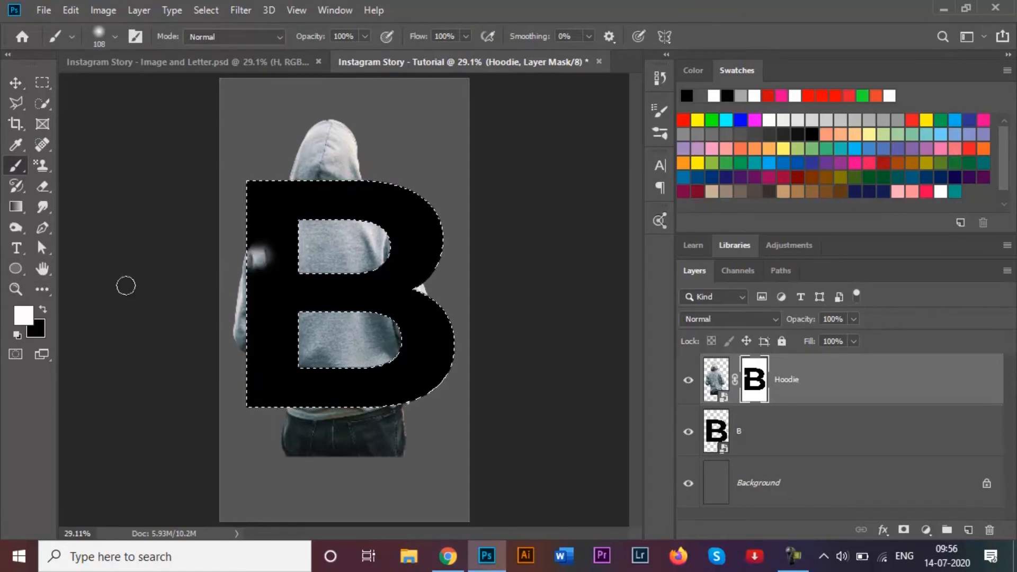
key("ctrl+z")
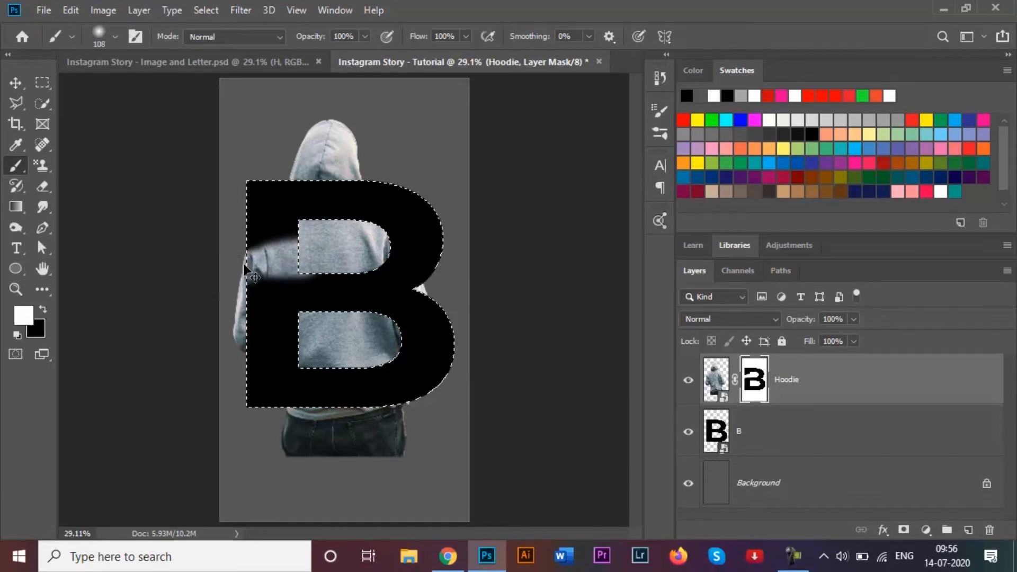
key("ctrl+z")
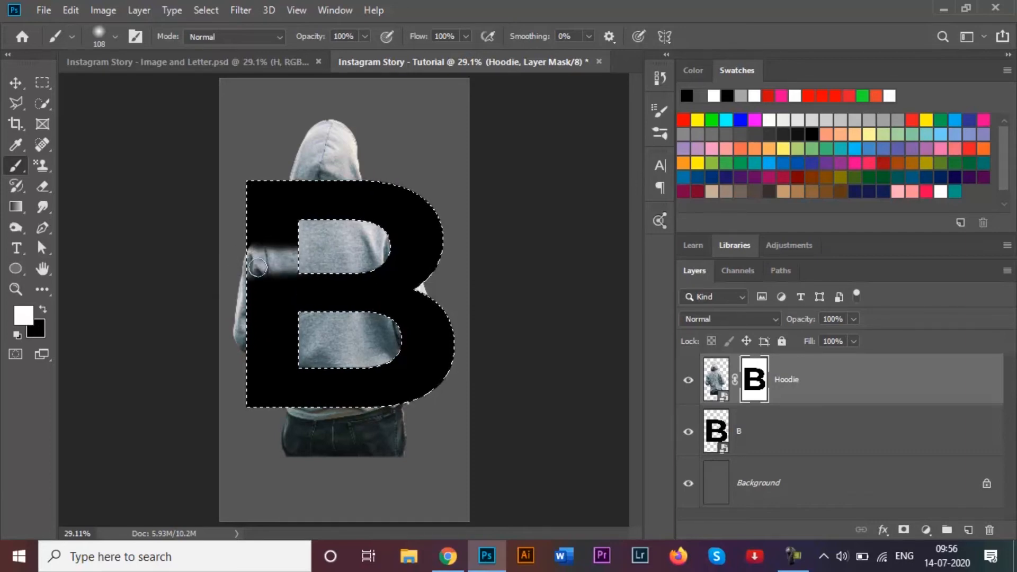
mouse_move(313, 244)
left_mouse_down()
mouse_move(264, 235)
mouse_move(308, 228)
mouse_move(230, 234)
mouse_move(301, 235)
mouse_move(329, 230)
mouse_move(296, 224)
mouse_move(384, 216)
mouse_move(335, 225)
mouse_move(319, 166)
mouse_move(303, 214)
mouse_move(304, 175)
mouse_move(295, 198)
mouse_move(299, 223)
mouse_move(304, 178)
mouse_move(315, 170)
mouse_move(339, 238)
mouse_move(350, 160)
mouse_move(348, 230)
mouse_move(357, 175)
mouse_move(352, 239)
mouse_move(342, 215)
mouse_move(389, 246)
mouse_move(383, 225)
mouse_move(386, 256)
mouse_move(356, 266)
mouse_move(377, 266)
mouse_move(386, 239)
mouse_move(427, 277)
mouse_move(380, 248)
mouse_move(422, 280)
mouse_move(398, 271)
mouse_move(362, 244)
mouse_move(351, 312)
mouse_move(346, 217)
left_mouse_up()
key("ctrl+z")
mouse_move(259, 263)
left_mouse_down()
mouse_move(342, 260)
mouse_move(225, 261)
mouse_move(341, 256)
mouse_move(259, 235)
mouse_move(319, 235)
mouse_move(288, 236)
mouse_move(304, 152)
mouse_move(290, 262)
mouse_move(313, 131)
mouse_move(313, 233)
mouse_move(320, 201)
mouse_move(259, 253)
mouse_move(346, 163)
mouse_move(336, 256)
mouse_move(355, 161)
mouse_move(355, 221)
mouse_move(359, 194)
mouse_move(367, 231)
mouse_move(355, 159)
left_mouse_up()
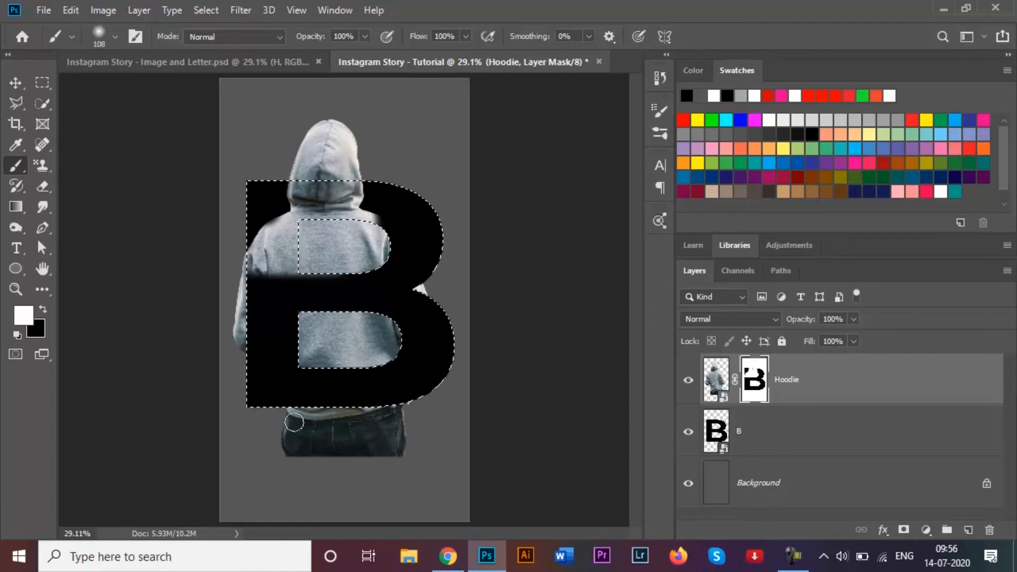
Brush white on the Hoodie mask to reveal the lower hoodie over the B's base and the upper right sleeve
mouse_move(289, 406)
left_mouse_down()
mouse_move(307, 364)
mouse_move(288, 397)
mouse_move(248, 403)
mouse_move(307, 399)
mouse_move(313, 362)
mouse_move(315, 405)
mouse_move(326, 385)
left_mouse_up()
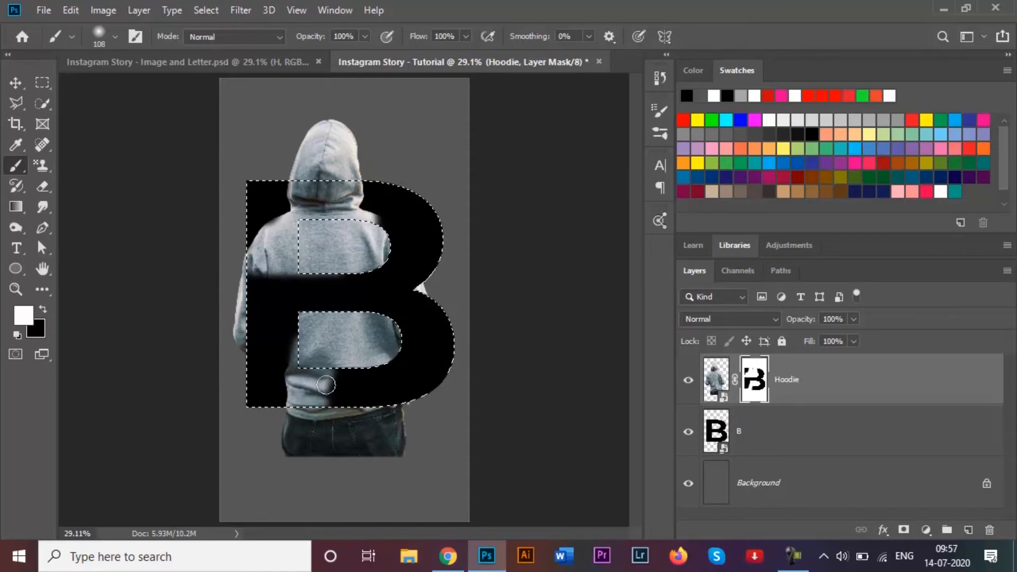
key("ctrl+z")
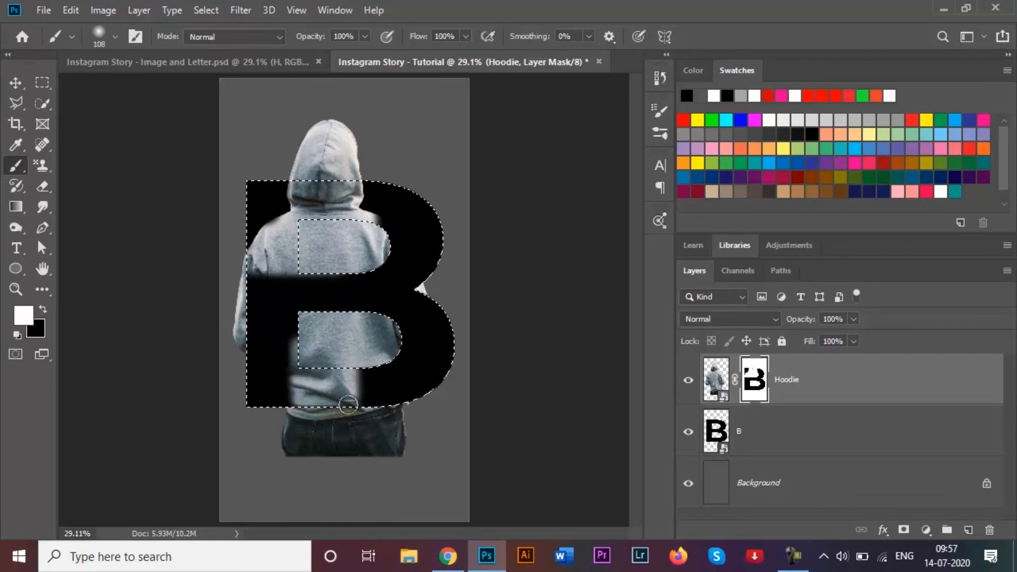
mouse_move(377, 346)
left_mouse_down()
mouse_move(396, 407)
mouse_move(379, 352)
left_mouse_up()
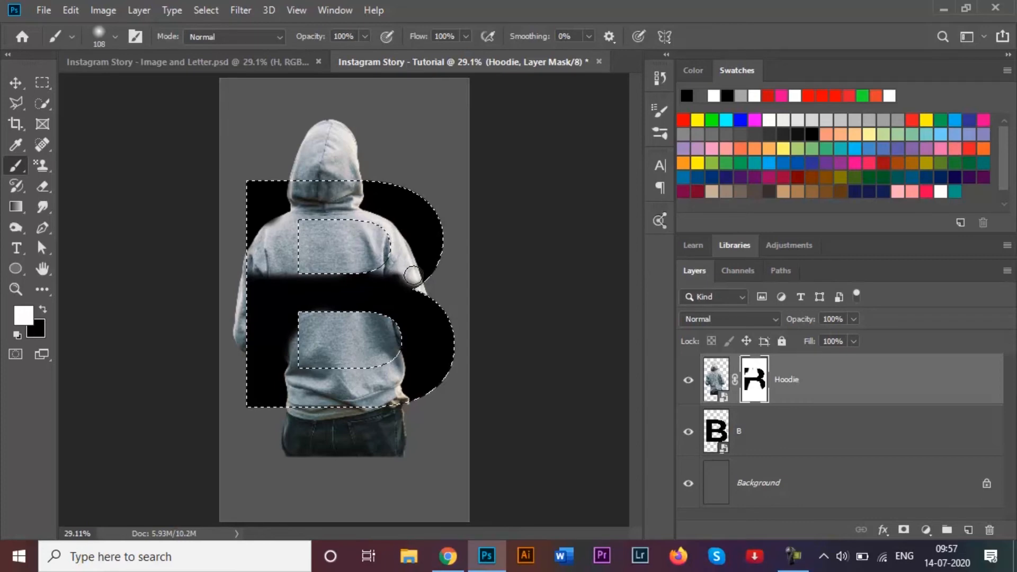
Brush black on the Hoodie mask to hide the upper right sleeve behind the B, and clear the selection
left_click(45, 307)
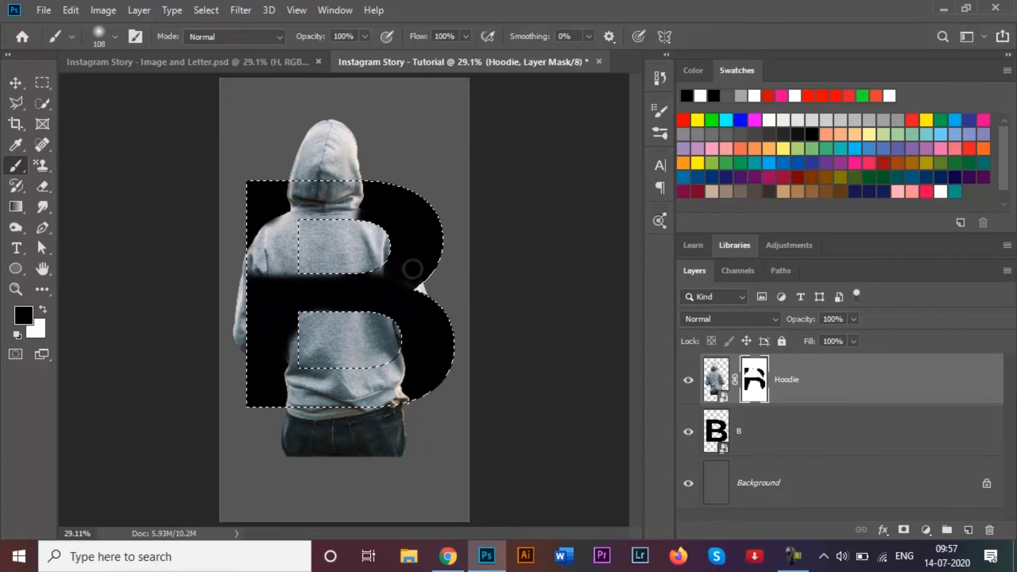
left_click_drag(383, 263, 377, 269)
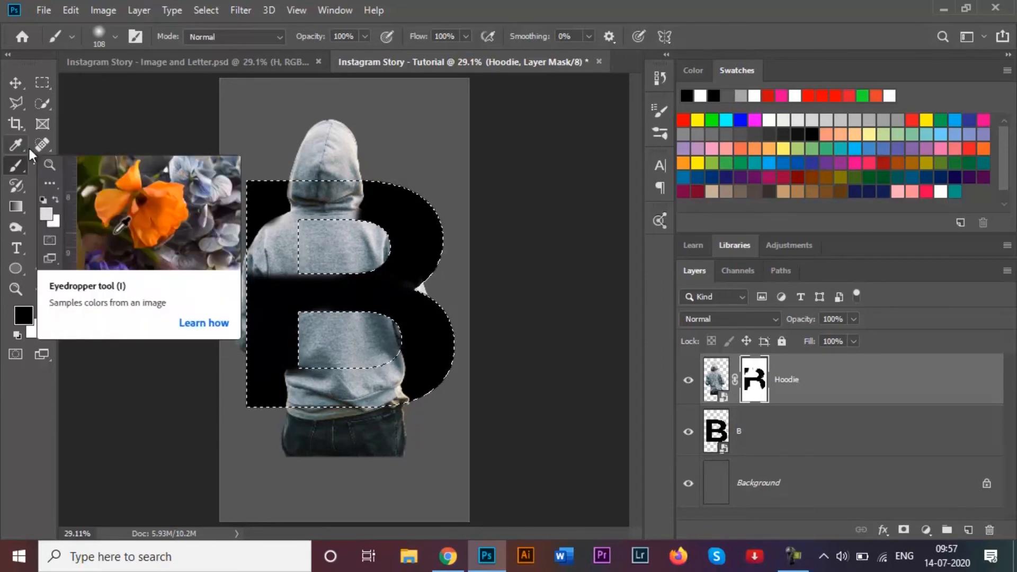
left_click(15, 82)
key("ctrl+d")
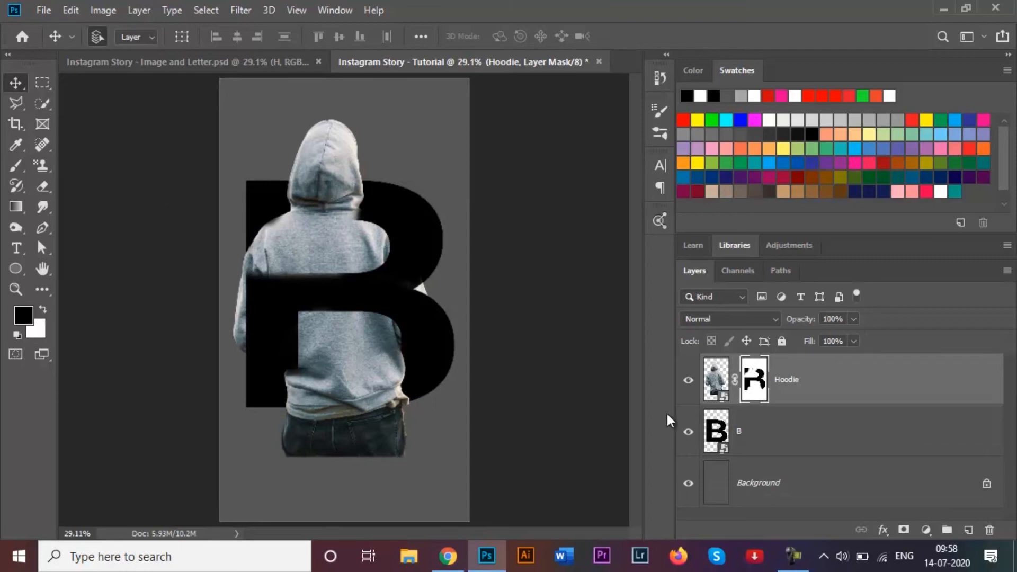
Reload the B outline as a selection, brush the upper right sleeve back in with white on the Hoodie mask, and deselect
left_click(719, 428, "ctrl")
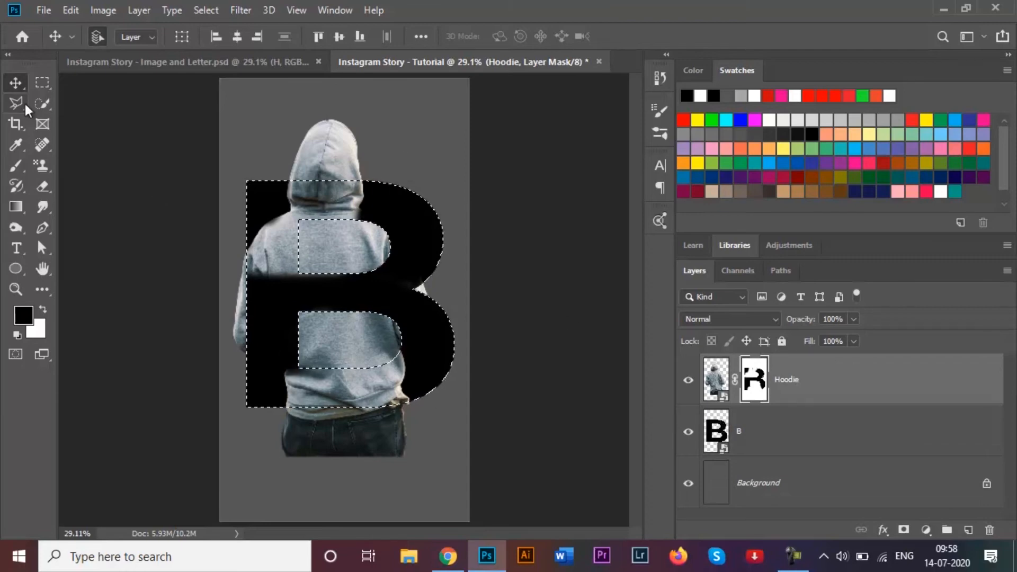
left_click(42, 309)
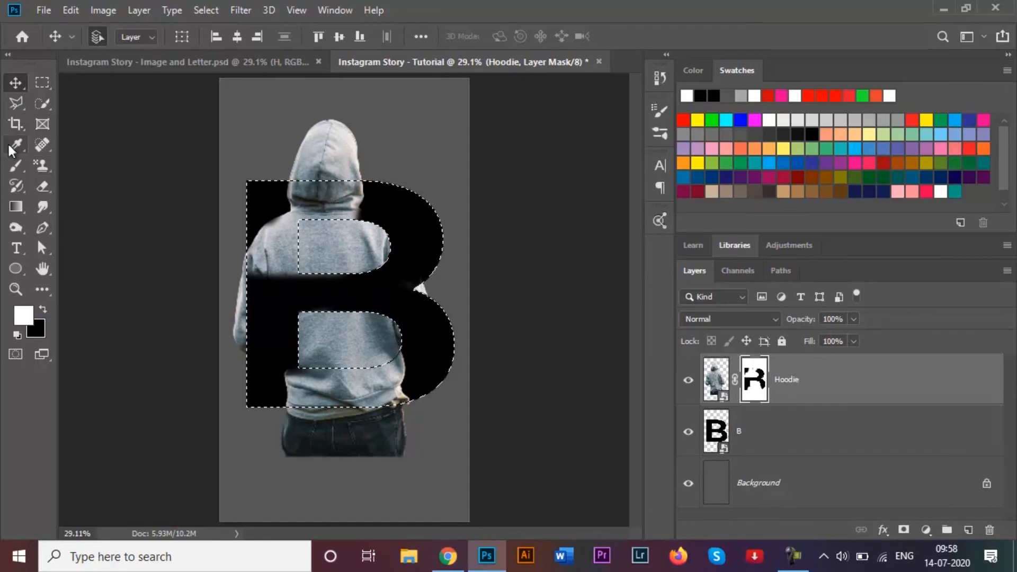
left_click(16, 144)
left_click(15, 165)
mouse_move(409, 277)
left_mouse_down()
mouse_move(372, 253)
mouse_move(429, 289)
mouse_move(377, 246)
mouse_move(400, 260)
mouse_move(438, 290)
left_mouse_up()
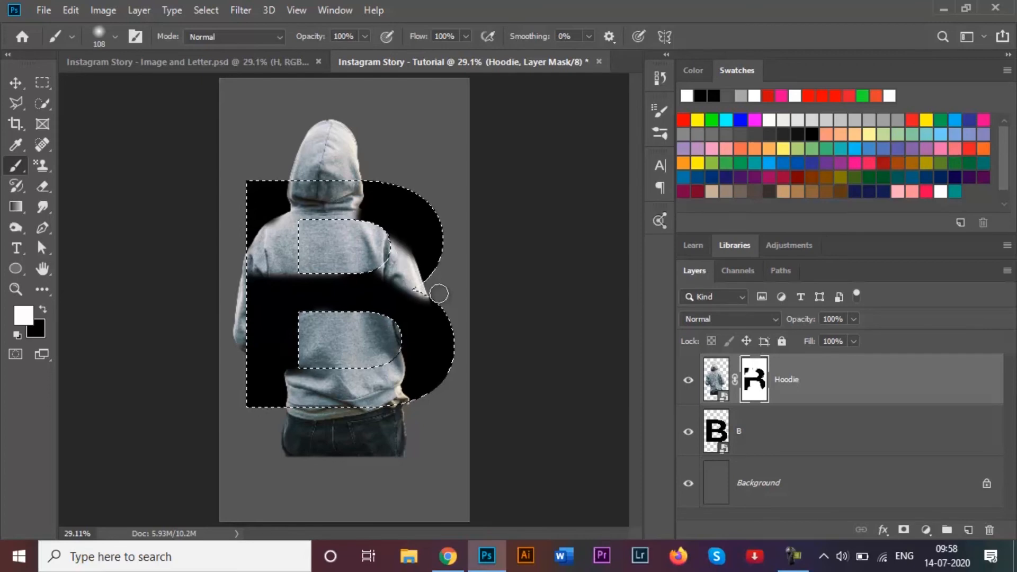
key("ctrl+d")
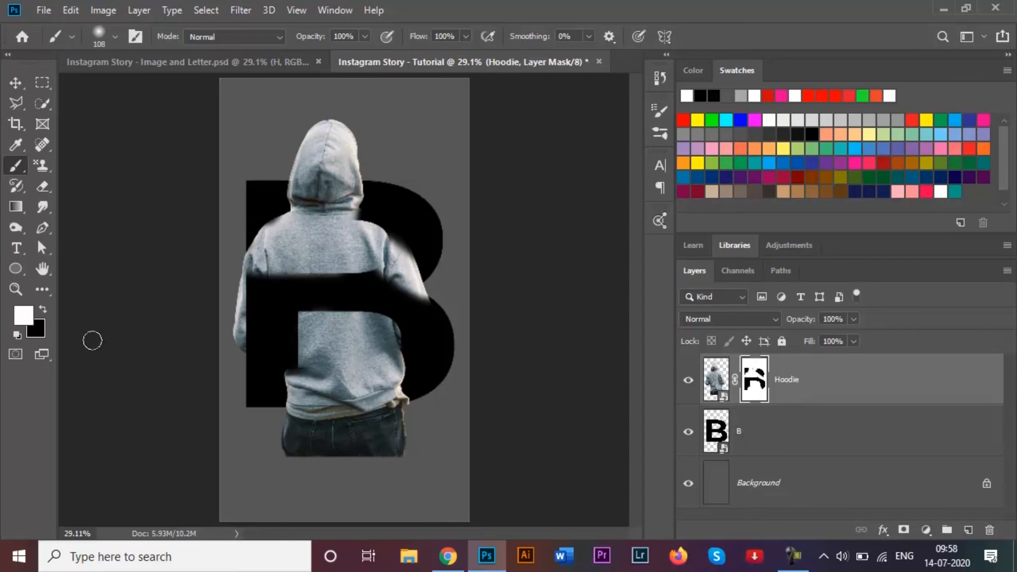
Load the B outline as a selection, brush black on the Hoodie mask to hide the upper right sleeve, and deselect
left_click(718, 430, "ctrl")
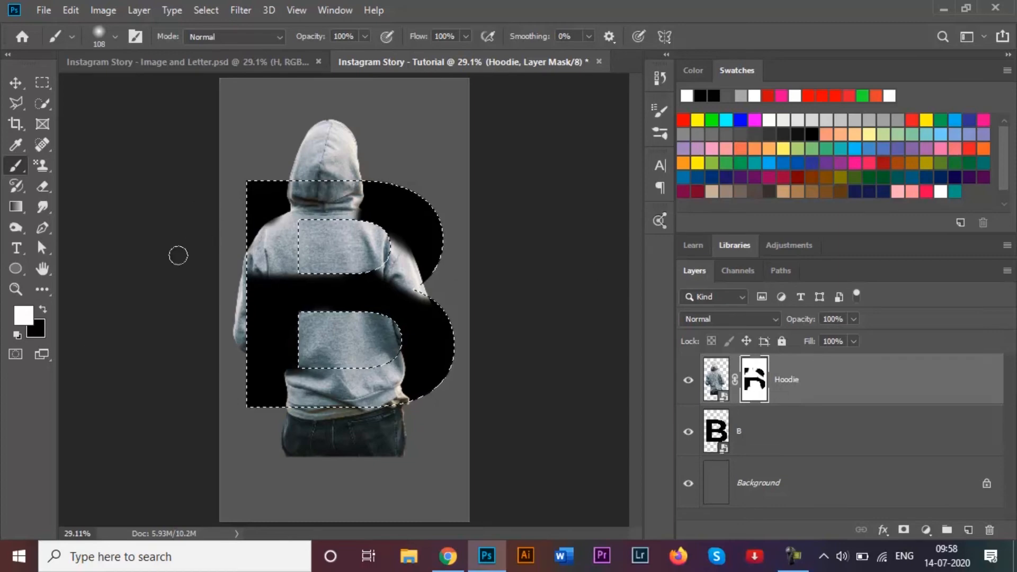
left_click(42, 310)
mouse_move(357, 272)
left_mouse_down()
mouse_move(430, 286)
mouse_move(387, 263)
mouse_move(377, 265)
mouse_move(420, 296)
mouse_move(342, 243)
mouse_move(411, 246)
left_mouse_up()
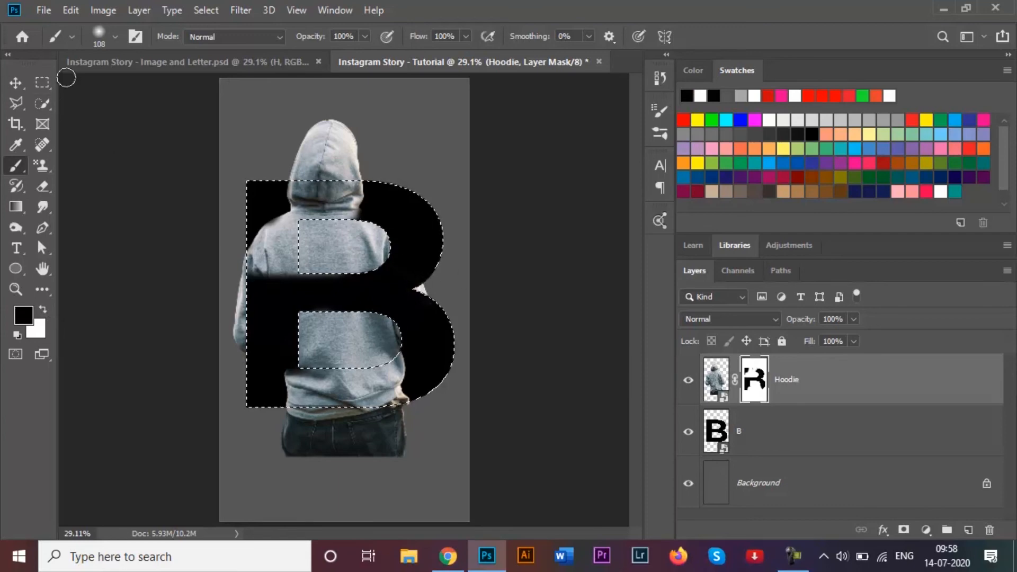
left_click(16, 84)
key("ctrl+d")
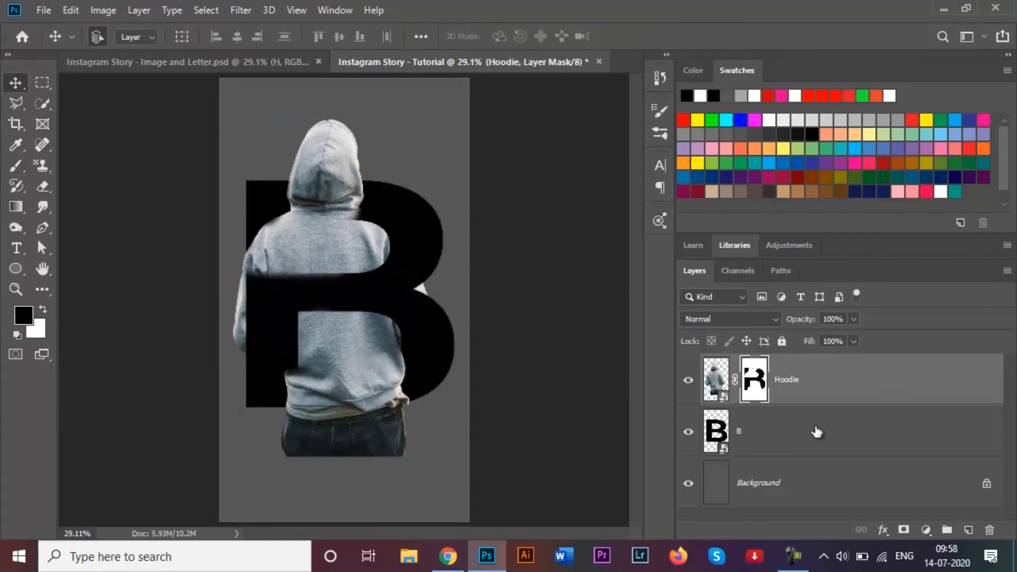
Add a Color Overlay effect to the B layer using the dark grey #383838
left_click(744, 448)
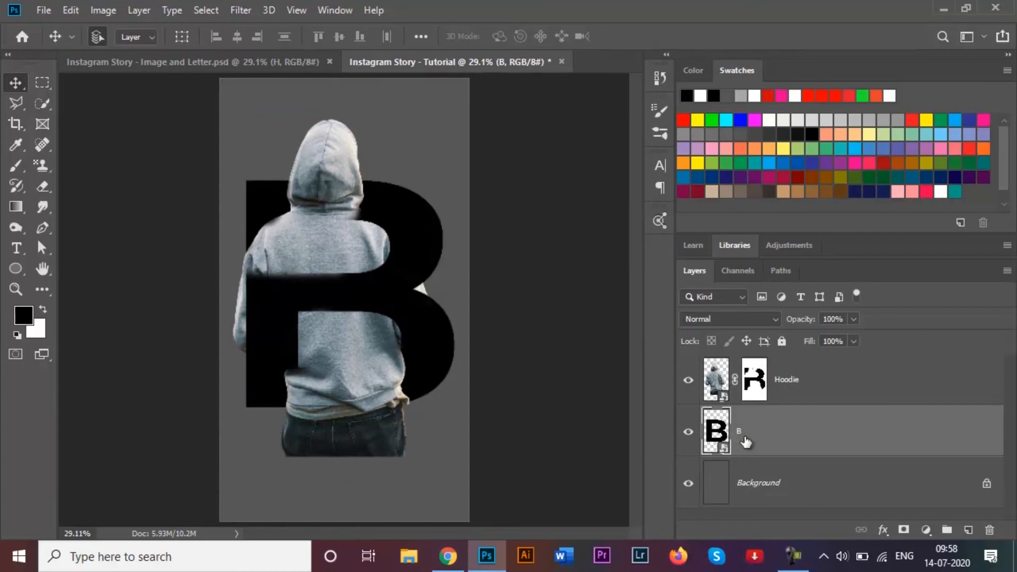
left_click(882, 531)
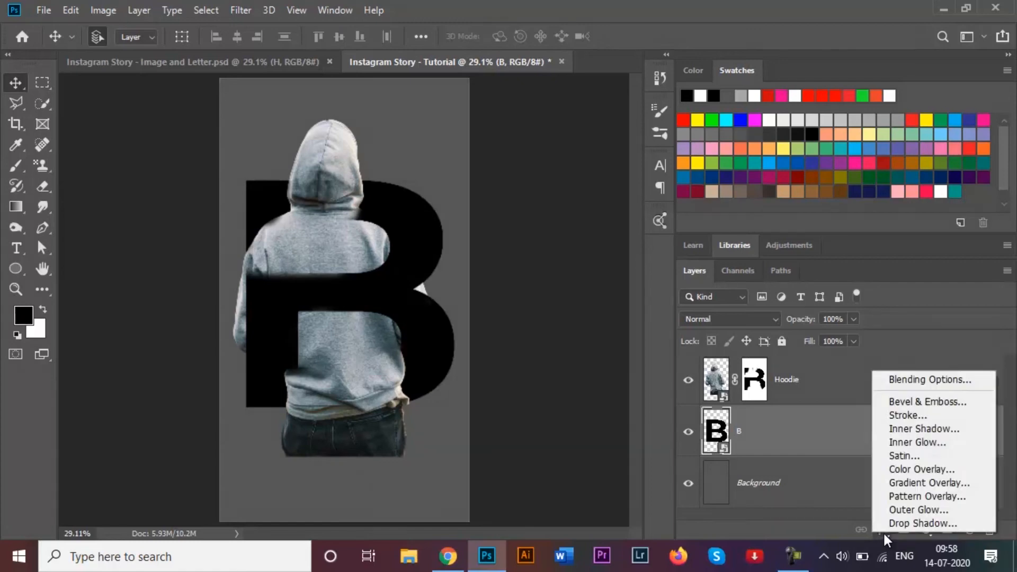
left_click(922, 479)
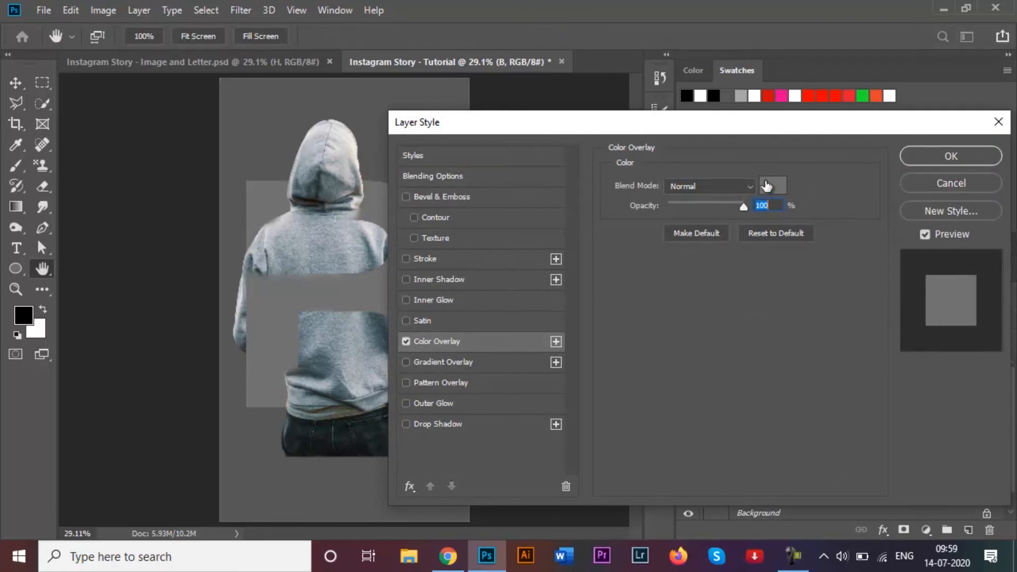
left_click(766, 185)
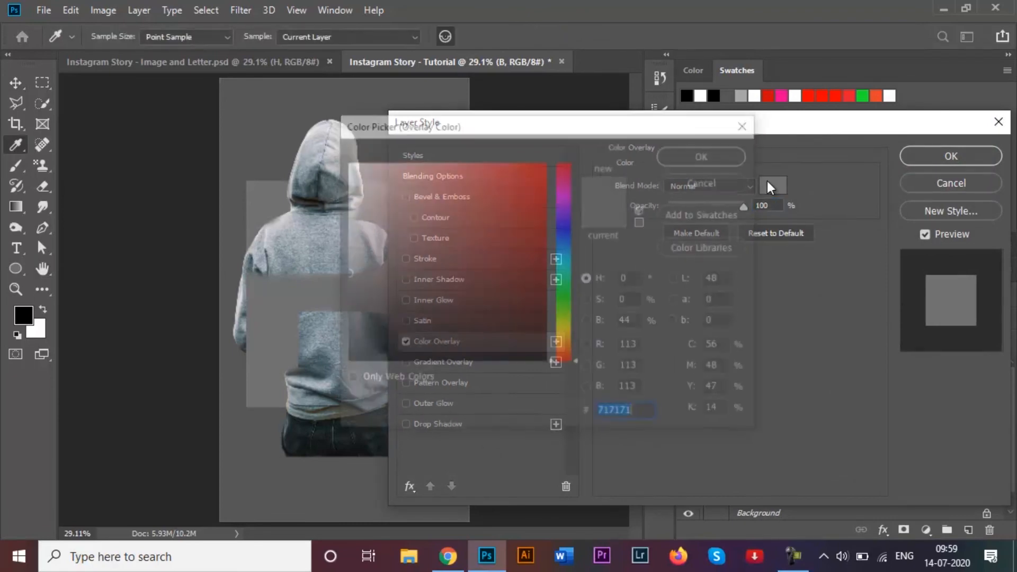
left_click_drag(347, 270, 347, 318)
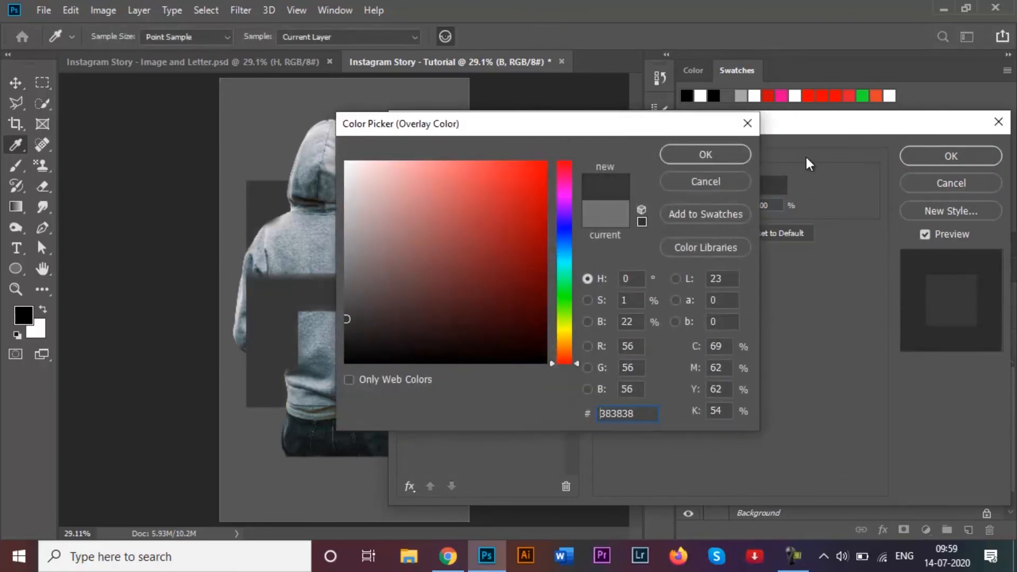
left_click(717, 157)
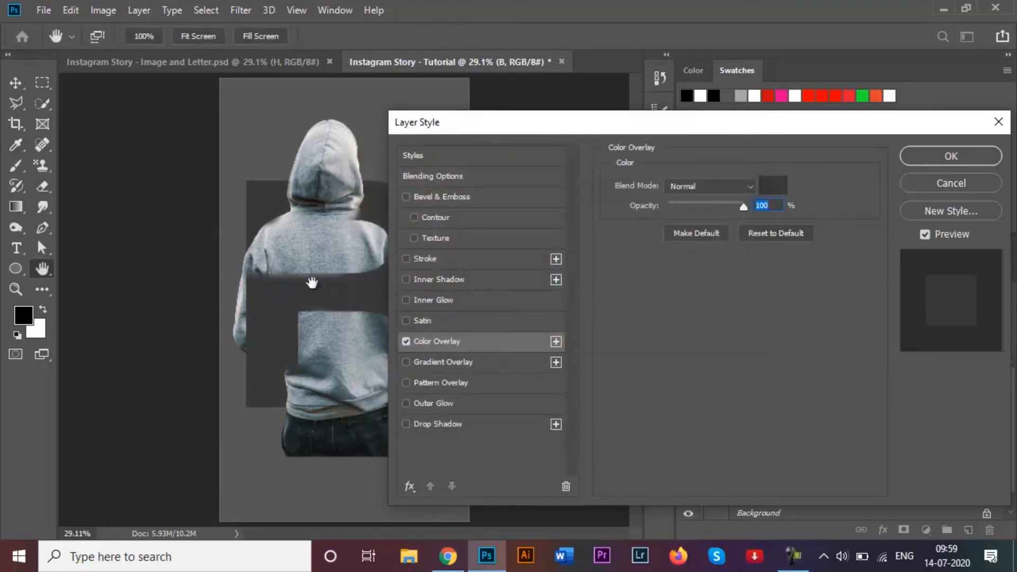
Add an Inner Shadow effect to the B layer with 60% opacity and a 40° angle
left_click(407, 279)
left_click(471, 281)
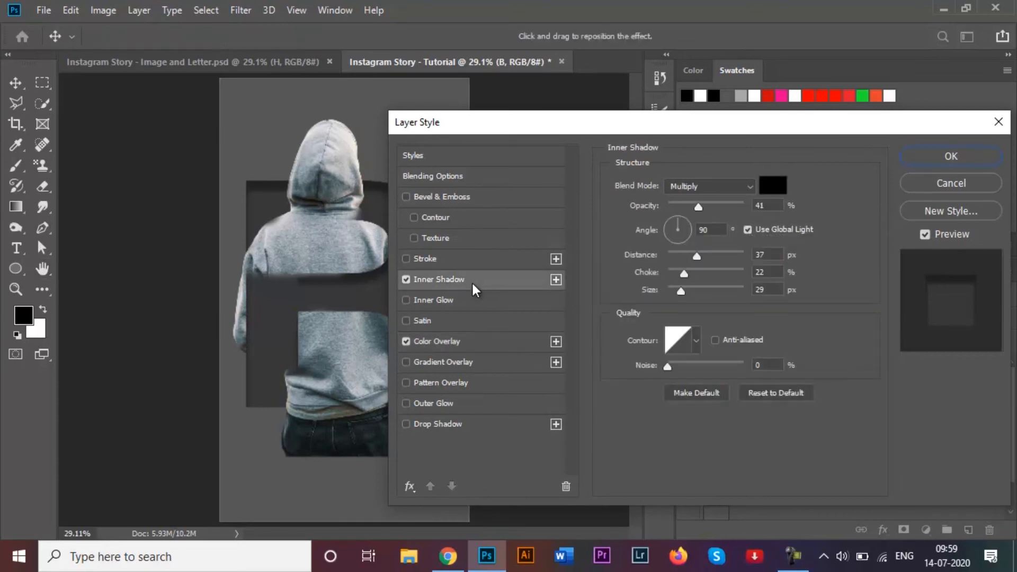
left_click_drag(749, 122, 806, 125)
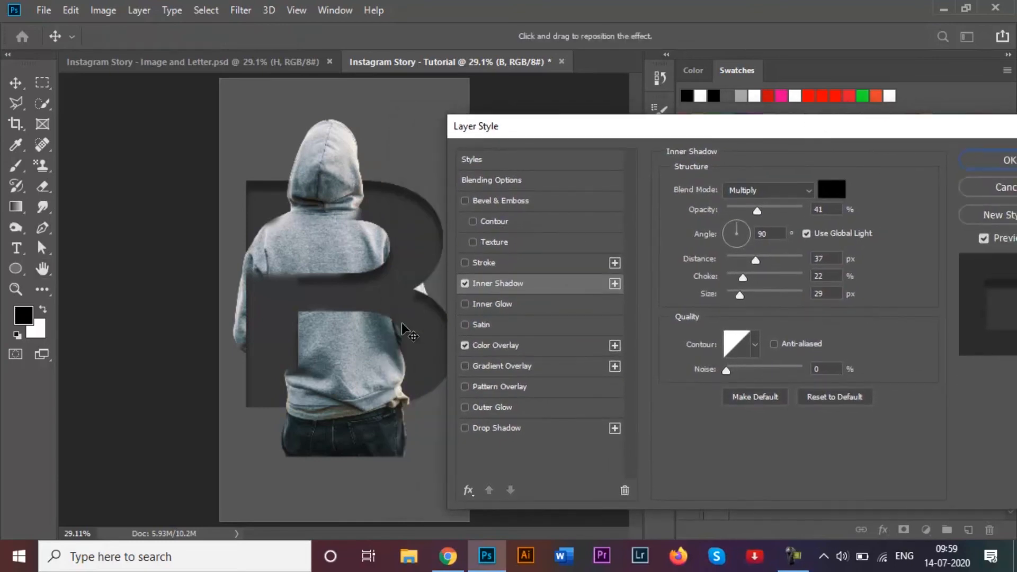
left_click_drag(761, 213, 768, 214)
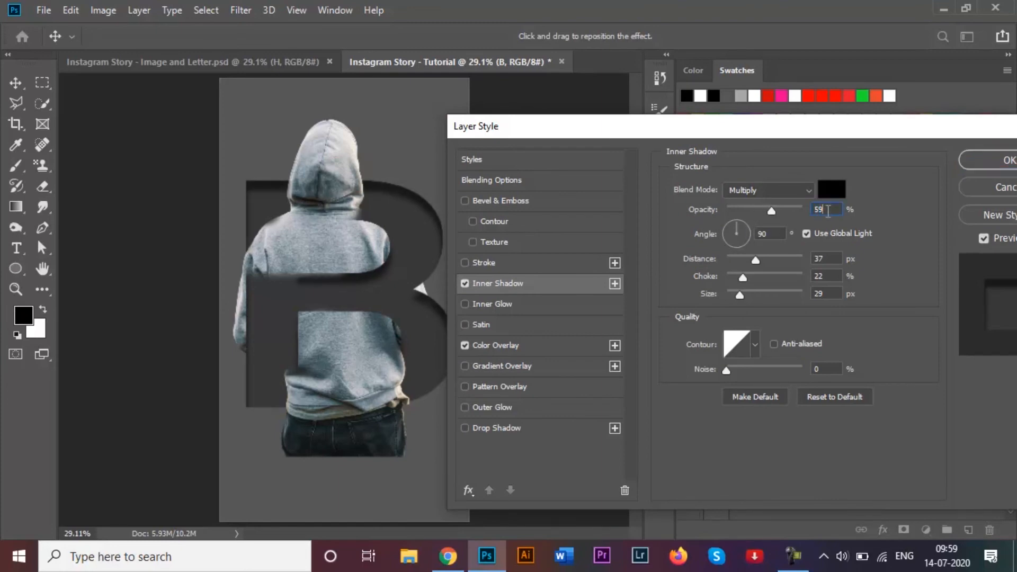
type("60")
left_click_drag(738, 226, 749, 226)
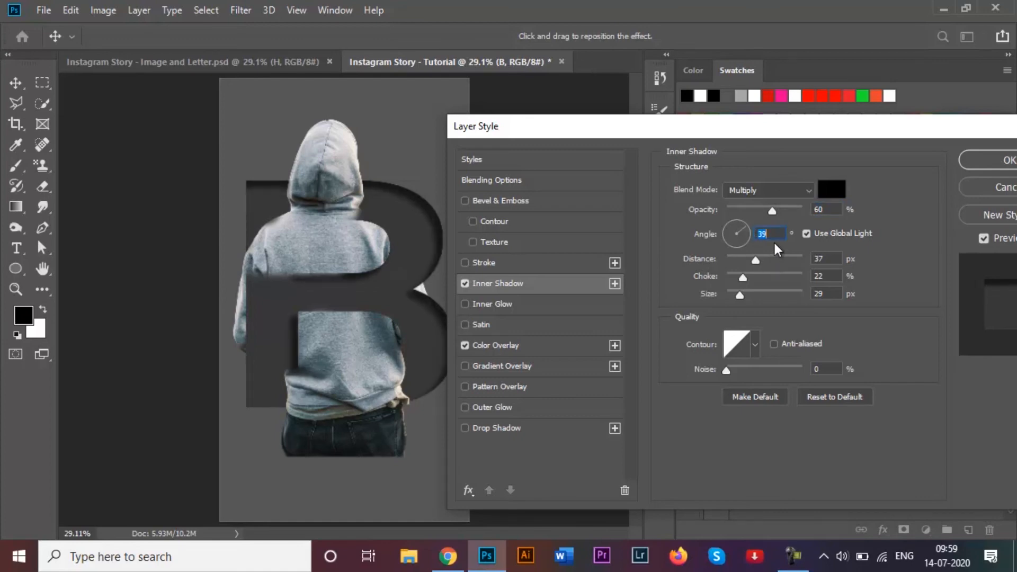
type("40")
Set the inner shadow's distance to 55 px and size to 73 px, and apply the layer style
left_click_drag(756, 259, 754, 298)
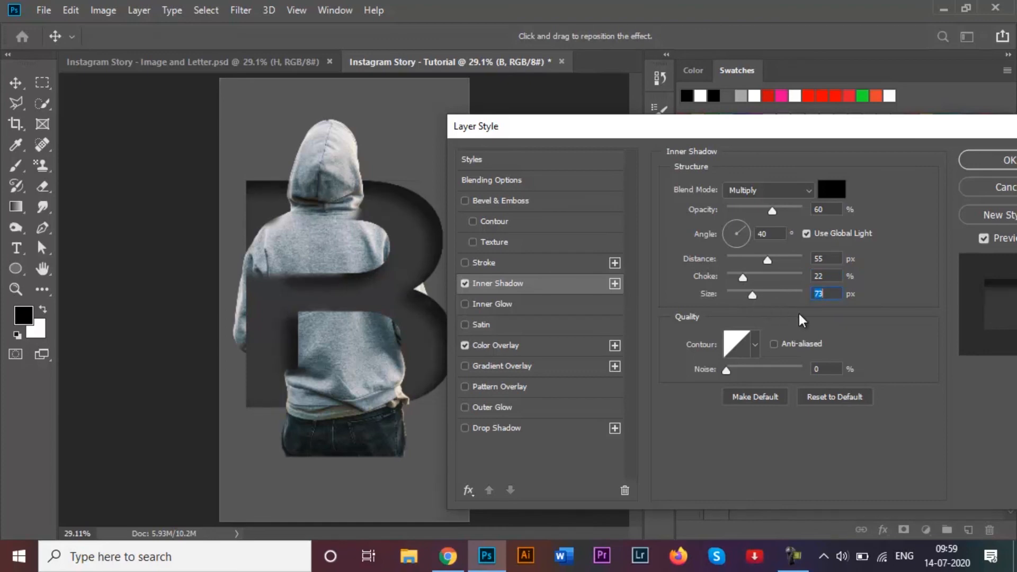
left_click_drag(812, 132, 779, 132)
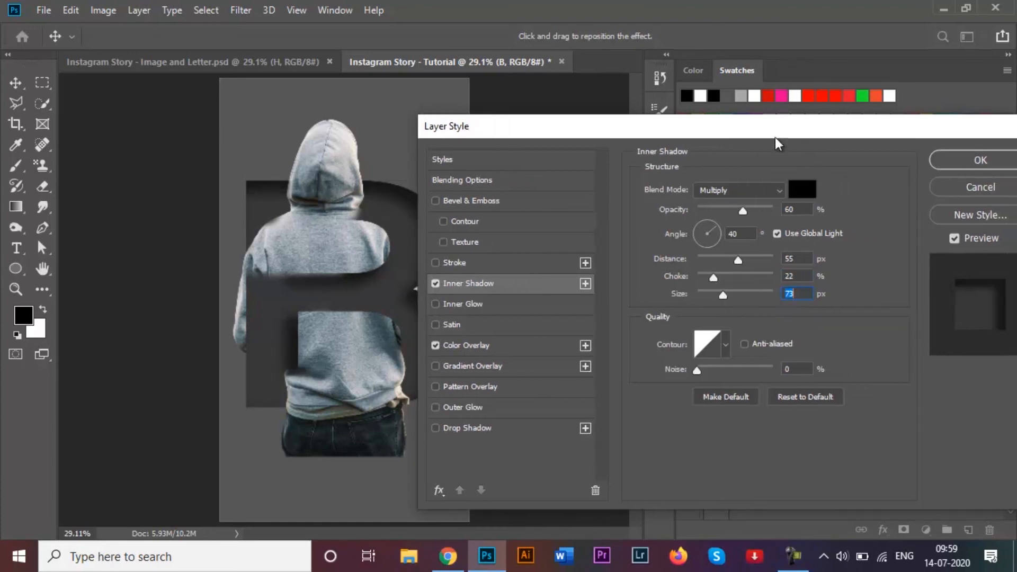
left_click(976, 156)
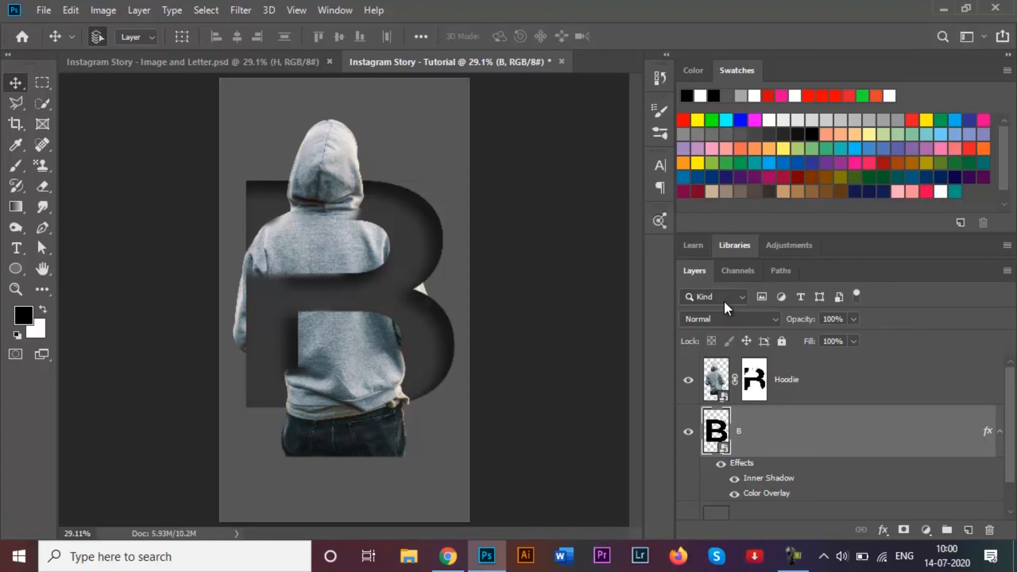
Start saving the document under Save As and choose the Desktop folder Graphic Designing Course > Adobe Photoshop > Practise
left_click(43, 9)
left_click(87, 186)
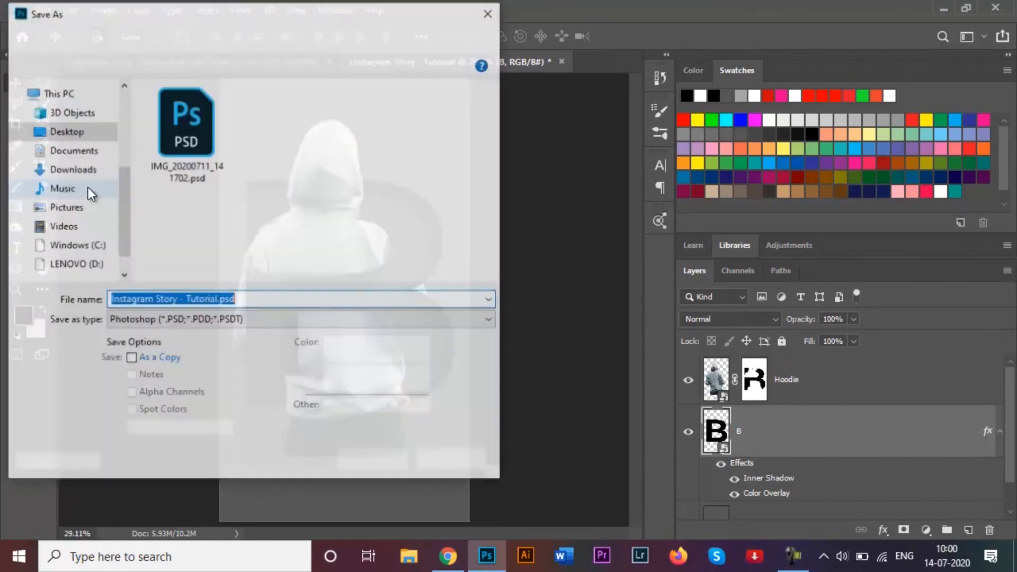
left_click(71, 135)
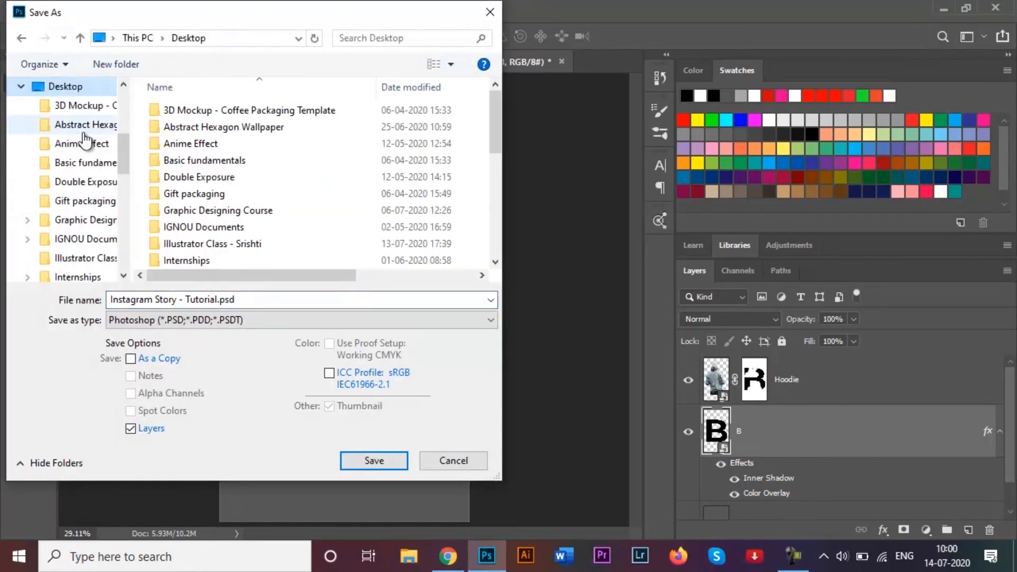
double_click(199, 208)
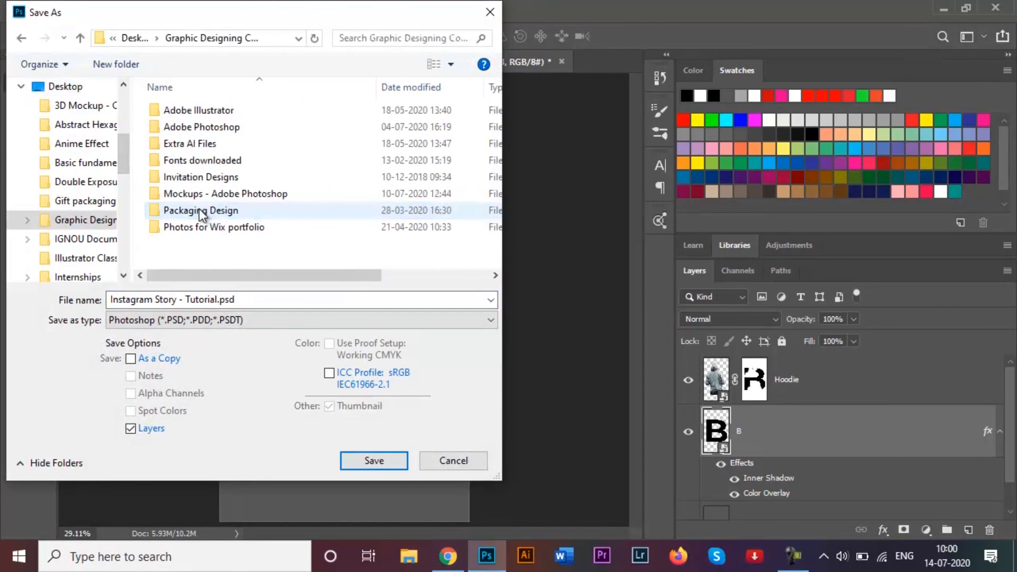
double_click(201, 127)
left_click(192, 164)
double_click(192, 164)
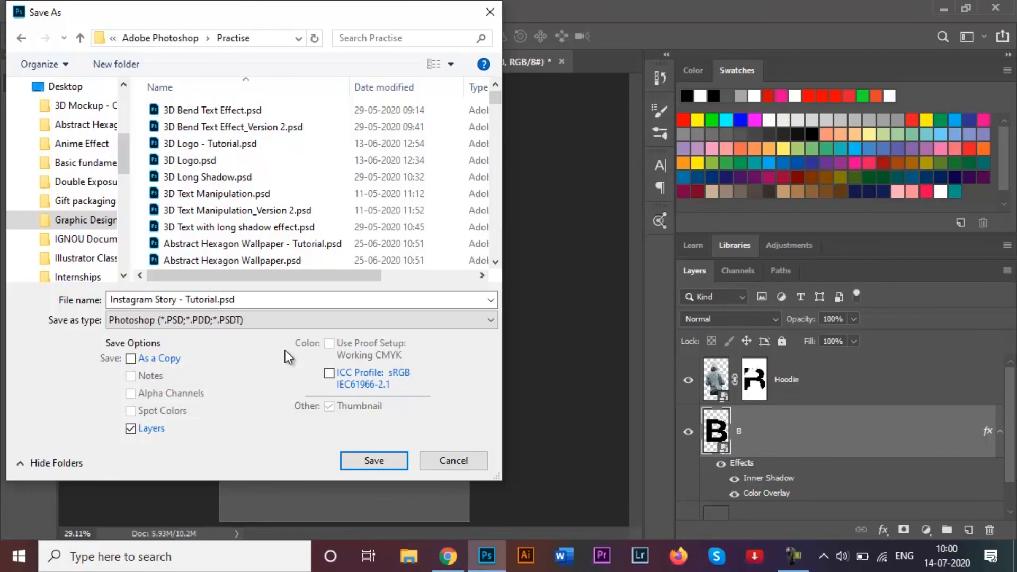
Save the story as the JPEG file Instagram Story - Tutorial.jpg with quality 6 (Medium) and the Baseline ("Standard") format
left_click(296, 319)
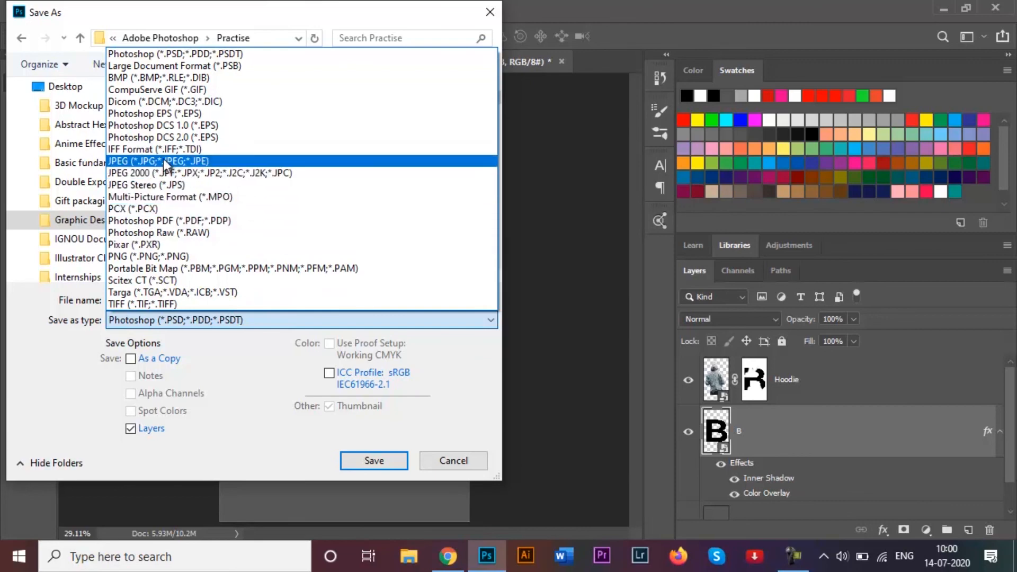
left_click(174, 164)
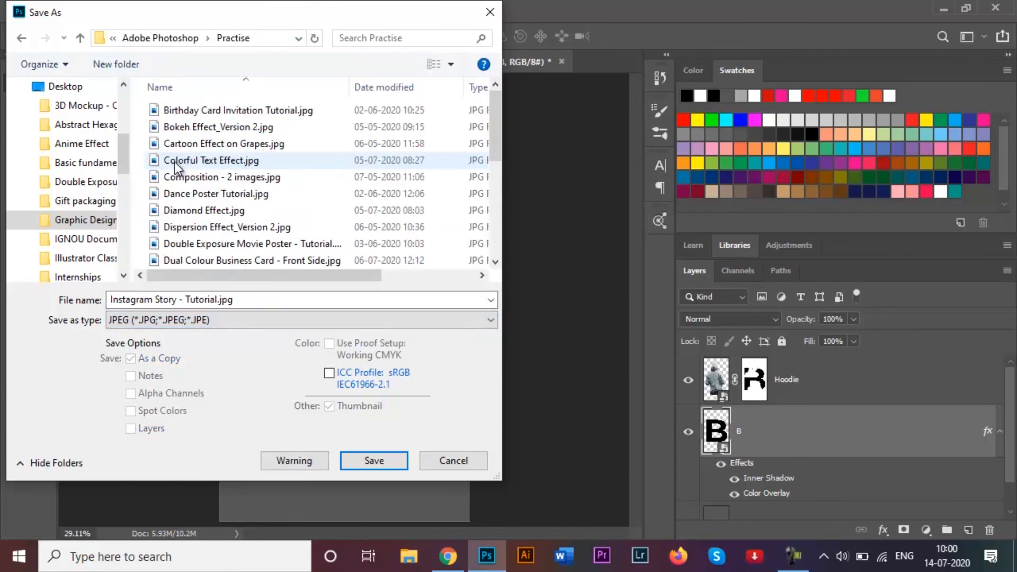
left_click(373, 460)
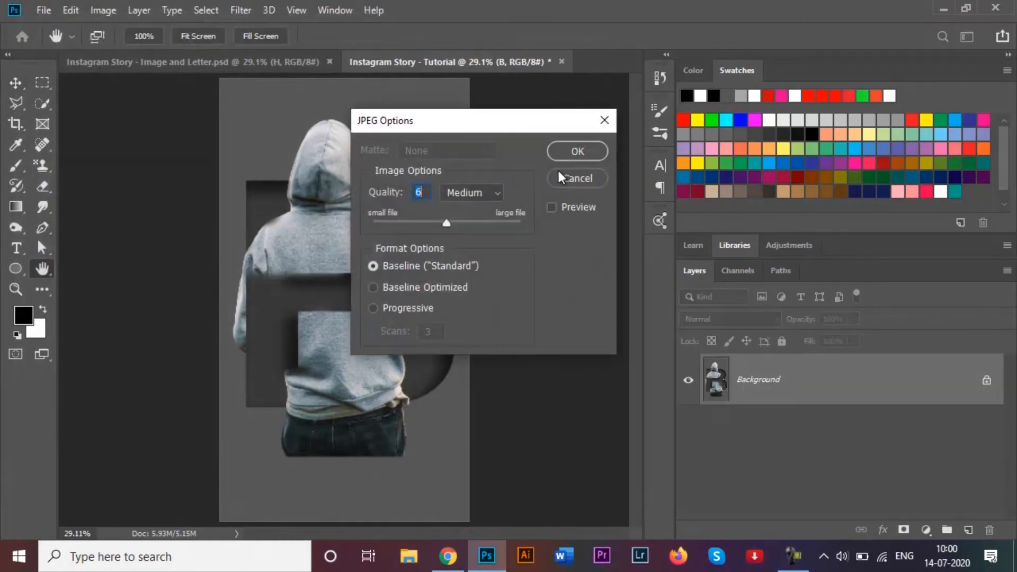
left_click(578, 153)
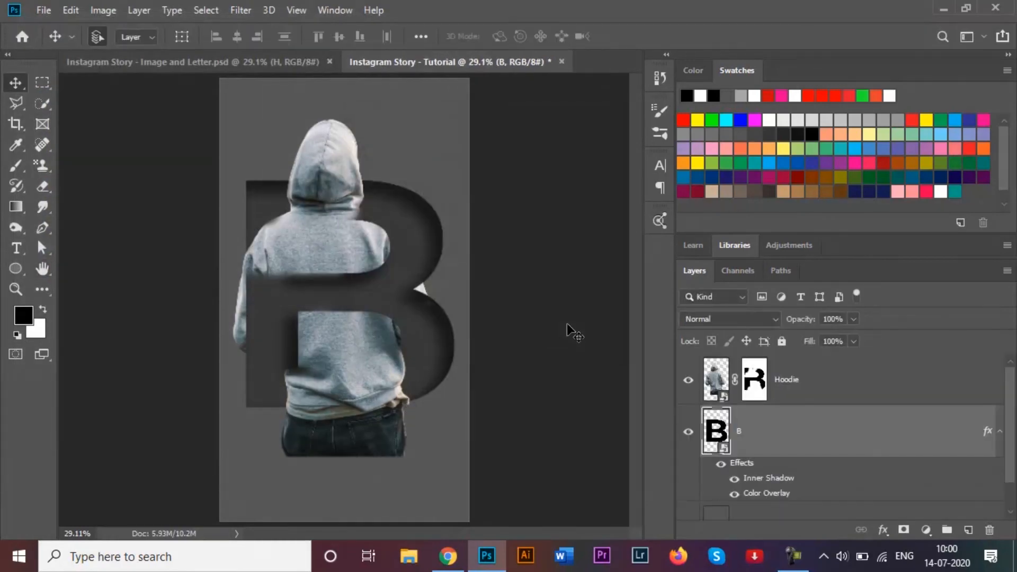